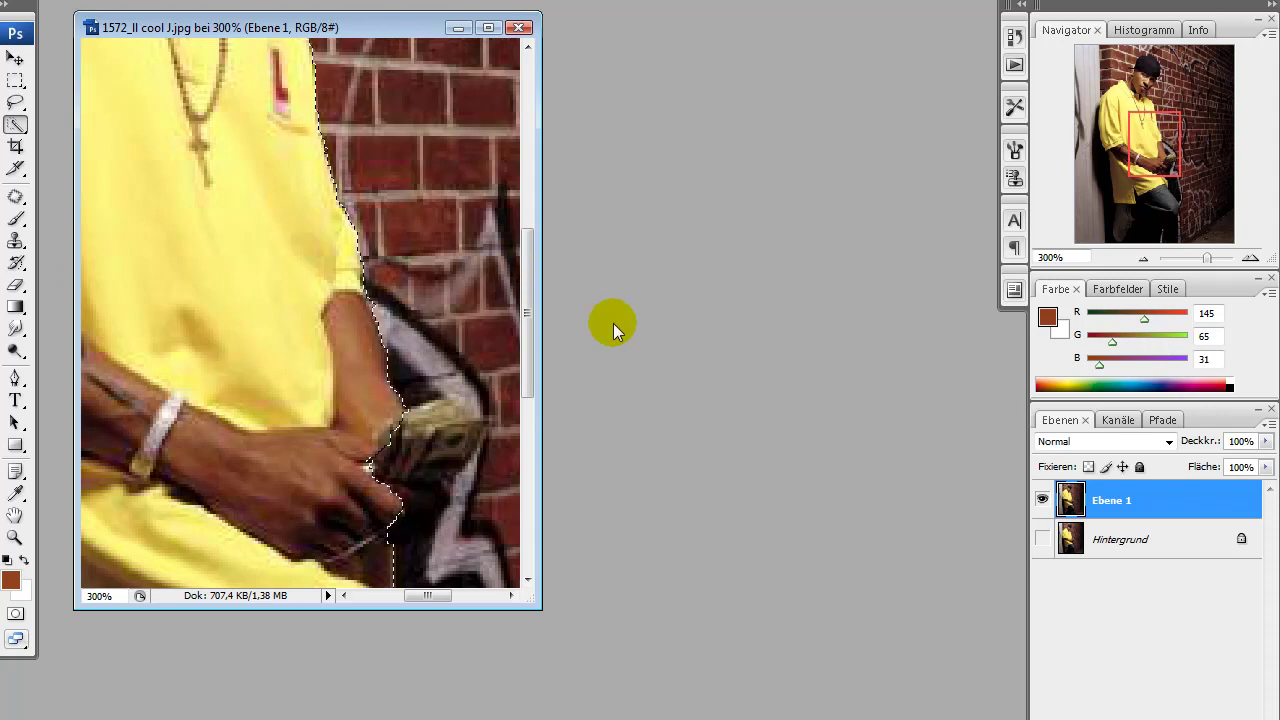
# Subtract the brick area beside the man's chin from the selection using a resized Quick Selection brush
pyautogui.click(1257, 262)
pyautogui.click(1257, 262)
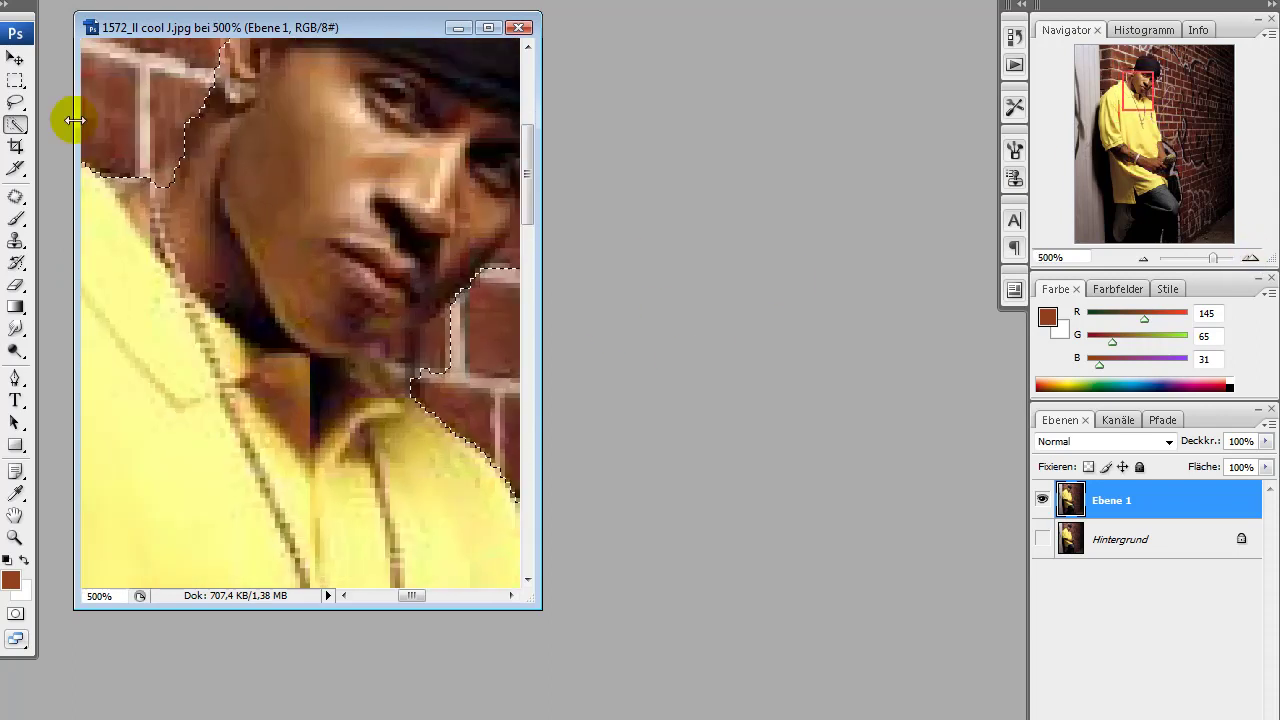
pyautogui.rightClick(445, 350)
pyautogui.click(194, 1)
pyautogui.moveTo(112, 31); pyautogui.dragTo(106, 31)
pyautogui.moveTo(458, 354)
pyautogui.mouseDown()
pyautogui.moveTo(424, 353)
pyautogui.moveTo(415, 368)
pyautogui.mouseUp()
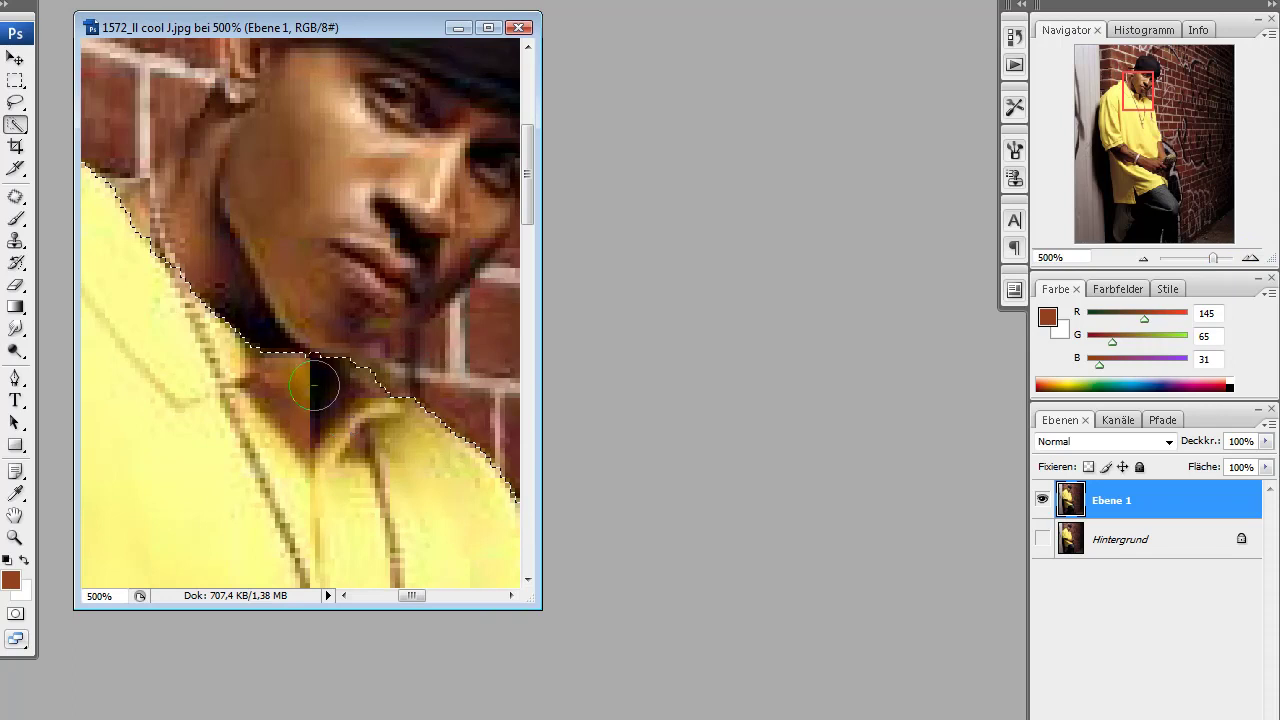
# Refine the selection edge around the man's face, ear, neck and cap with the Quick Selection tool
pyautogui.scroll(3, 232, 346)
pyautogui.moveTo(122, 362)
pyautogui.mouseDown()
pyautogui.moveTo(212, 298)
pyautogui.moveTo(275, 205)
pyautogui.mouseUp()
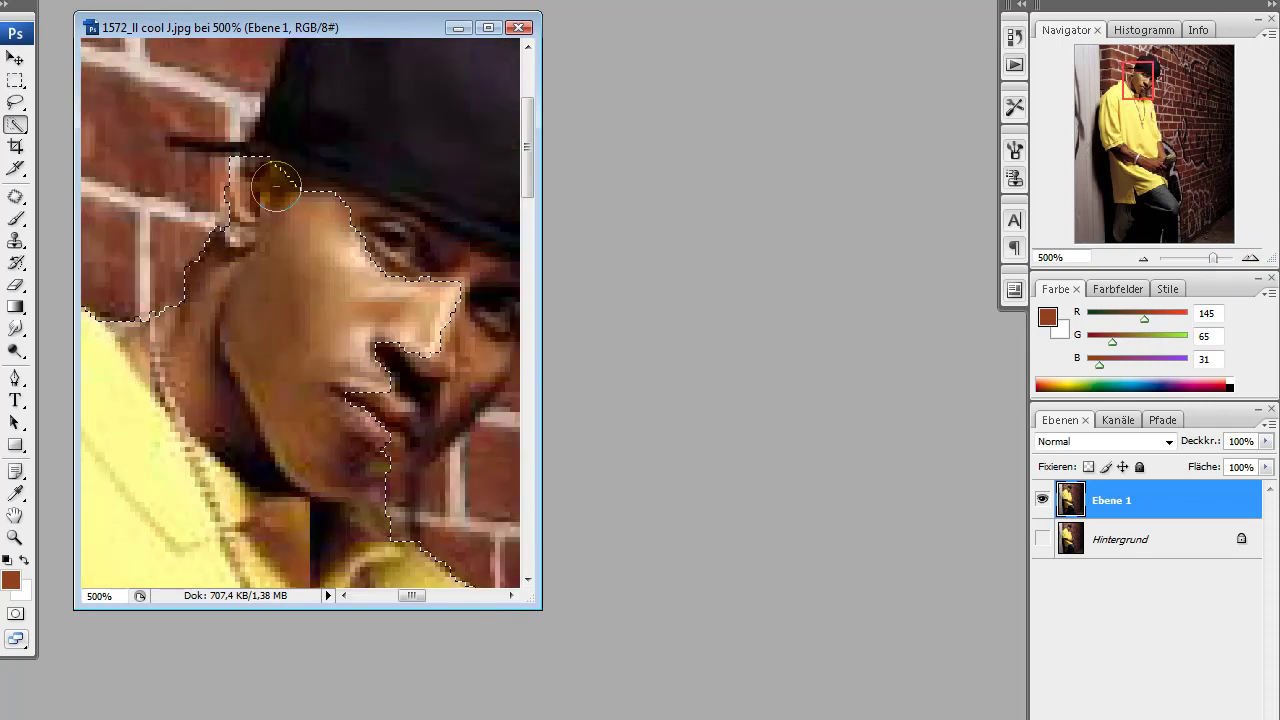
pyautogui.moveTo(457, 295); pyautogui.dragTo(363, 380)
pyautogui.moveTo(528, 165); pyautogui.dragTo(530, 148)
pyautogui.moveTo(1140, 79)
pyautogui.mouseDown()
pyautogui.moveTo(1155, 82)
pyautogui.moveTo(1133, 93)
pyautogui.moveTo(1130, 78)
pyautogui.mouseUp()
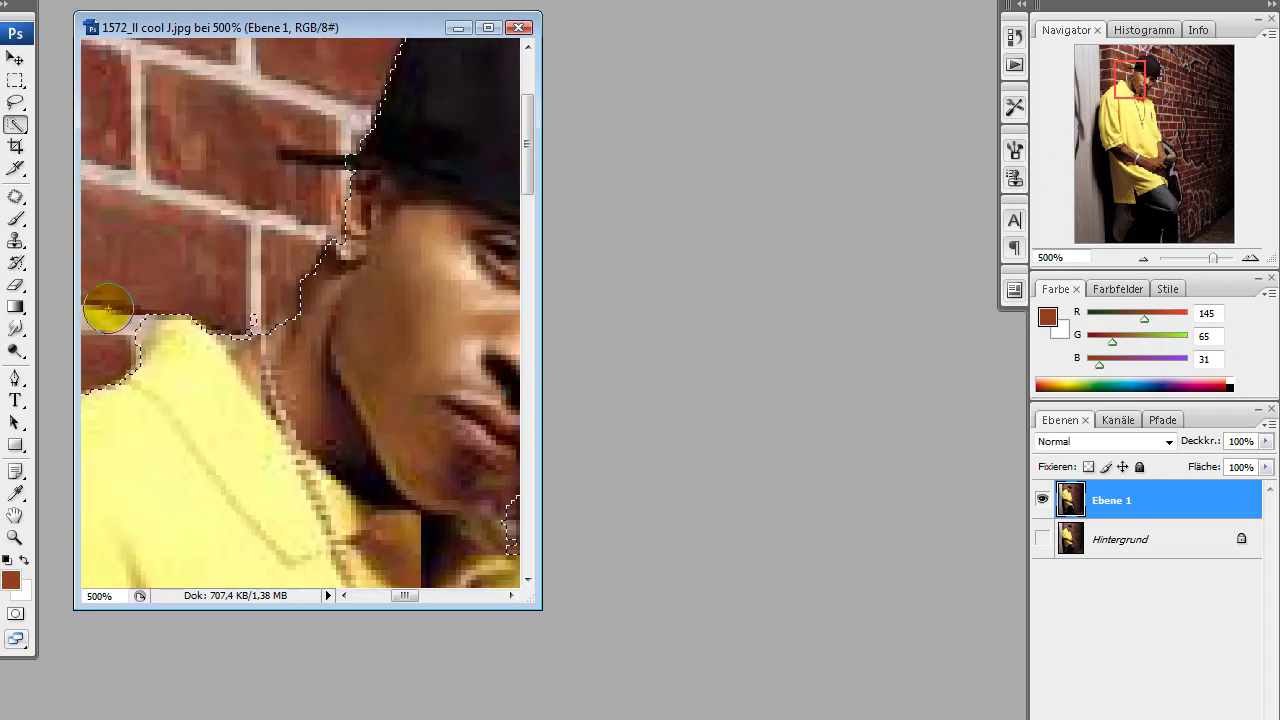
pyautogui.hotkey('ctrl', 'j')
pyautogui.press('j')
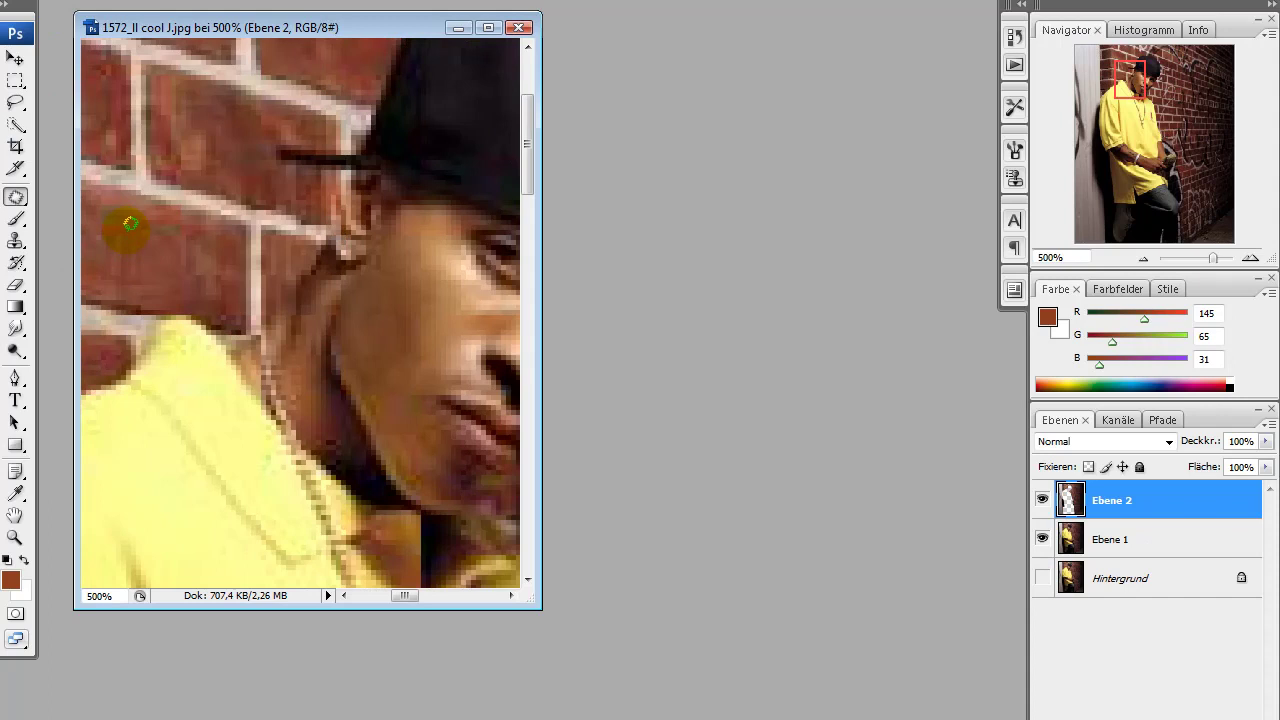
pyautogui.hotkey('ctrl', 'z')
# Invert the selection so that the man is selected instead of the background
pyautogui.click(15, 124)
pyautogui.rightClick(201, 214)
pyautogui.click(315, 249)
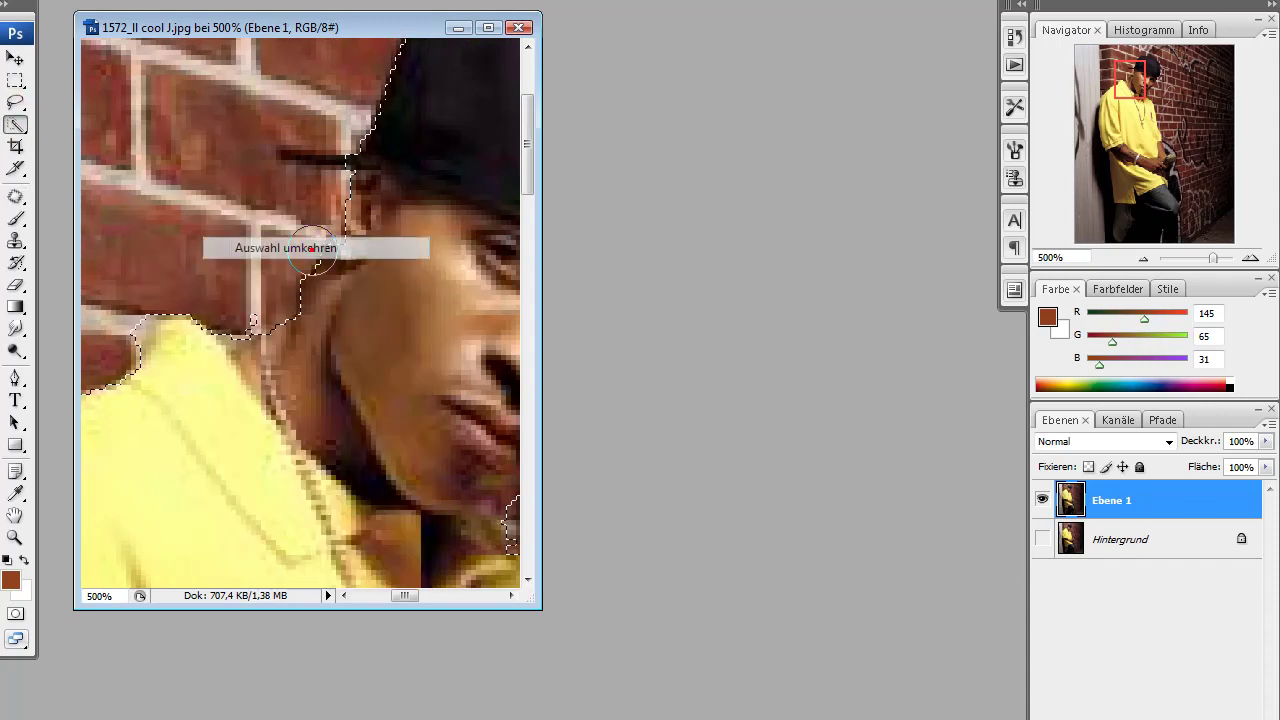
# Preview the man cut out on a new layer with Ebene 1 hidden, and undo it
pyautogui.hotkey('ctrl', 'j')
pyautogui.click(1042, 539)
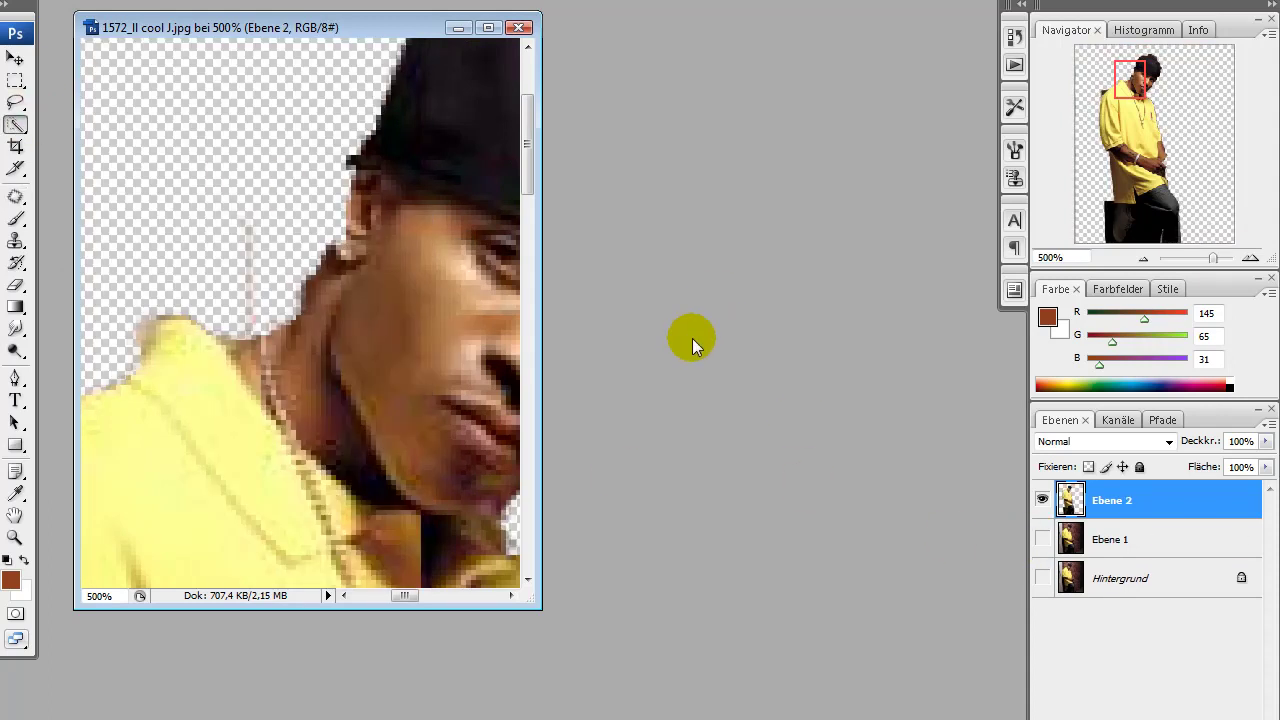
pyautogui.hotkey('ctrl', 'alt', 'z')
pyautogui.hotkey('ctrl', 'alt', 'z')
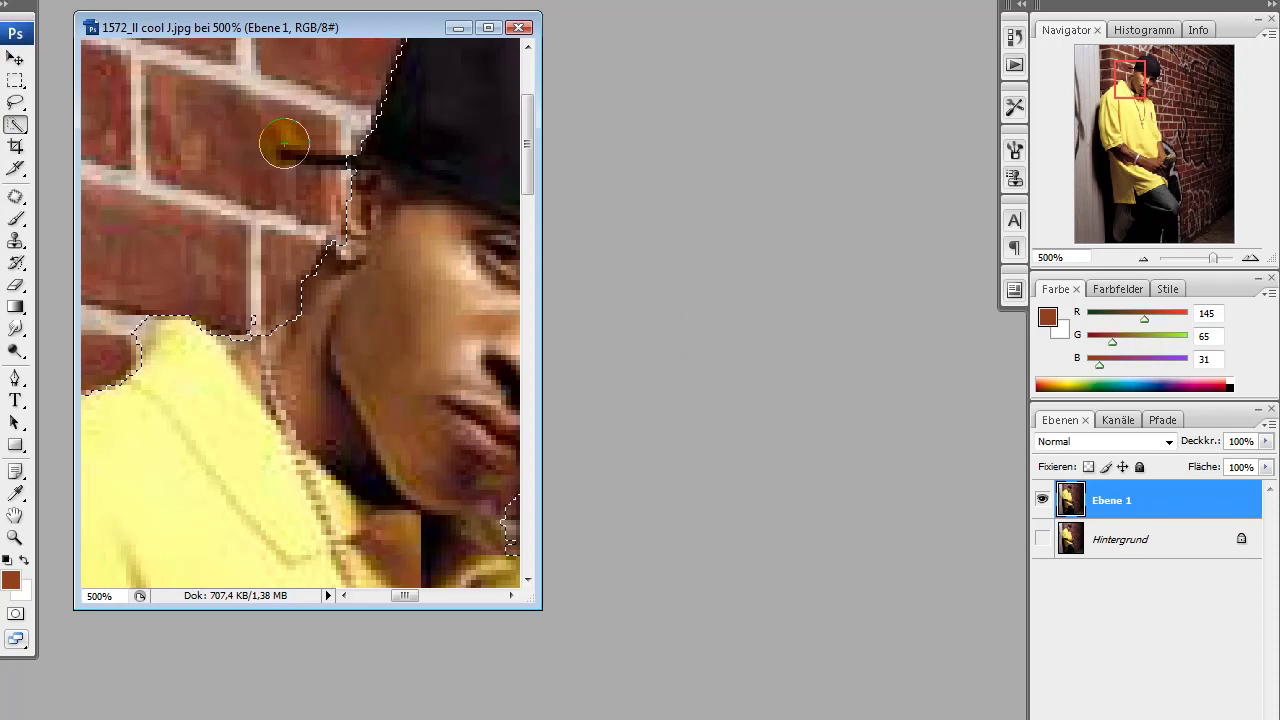
# Enter Quick Mask mode with default black and white colours and resize the Eraser's brush
pyautogui.click(24, 560)
pyautogui.click(7, 560)
pyautogui.click(15, 614)
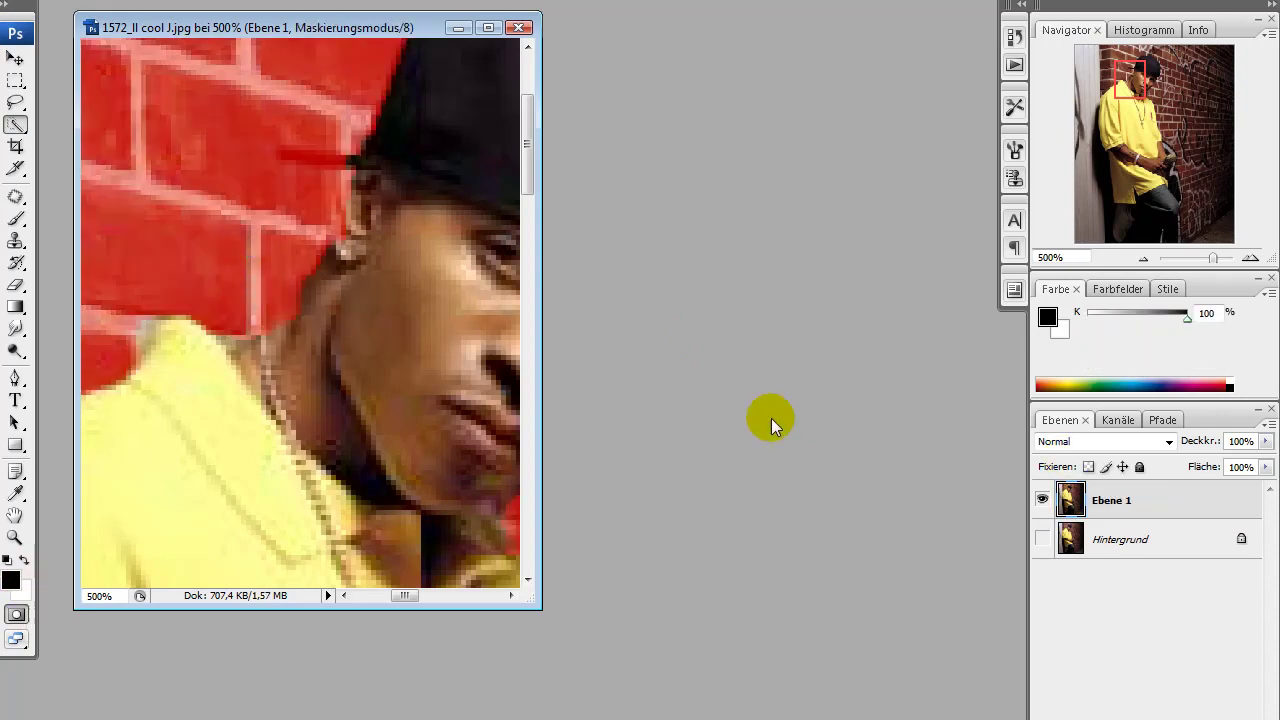
pyautogui.click(16, 285)
pyautogui.rightClick(281, 203)
pyautogui.moveTo(318, 241); pyautogui.dragTo(307, 241)
# Unmask the brim at the back of the man's cap with the Eraser
pyautogui.moveTo(216, 259); pyautogui.dragTo(232, 248)
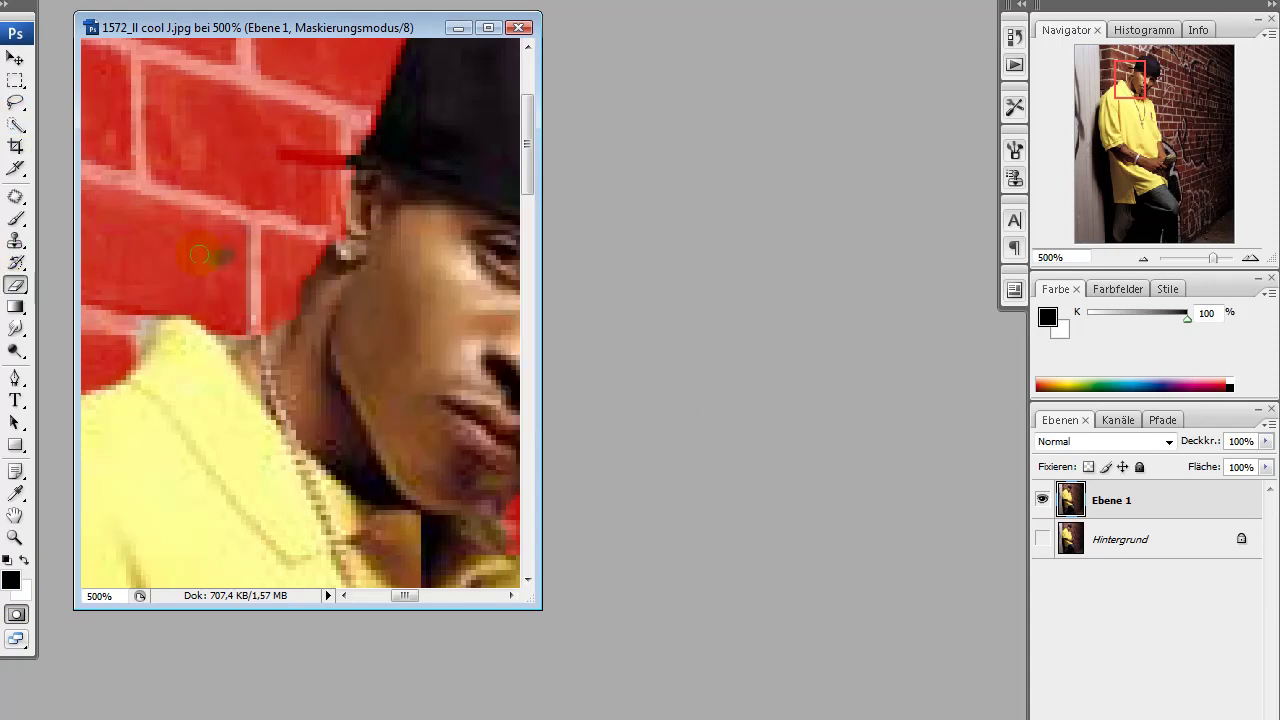
pyautogui.click(24, 559)
pyautogui.click(8, 558)
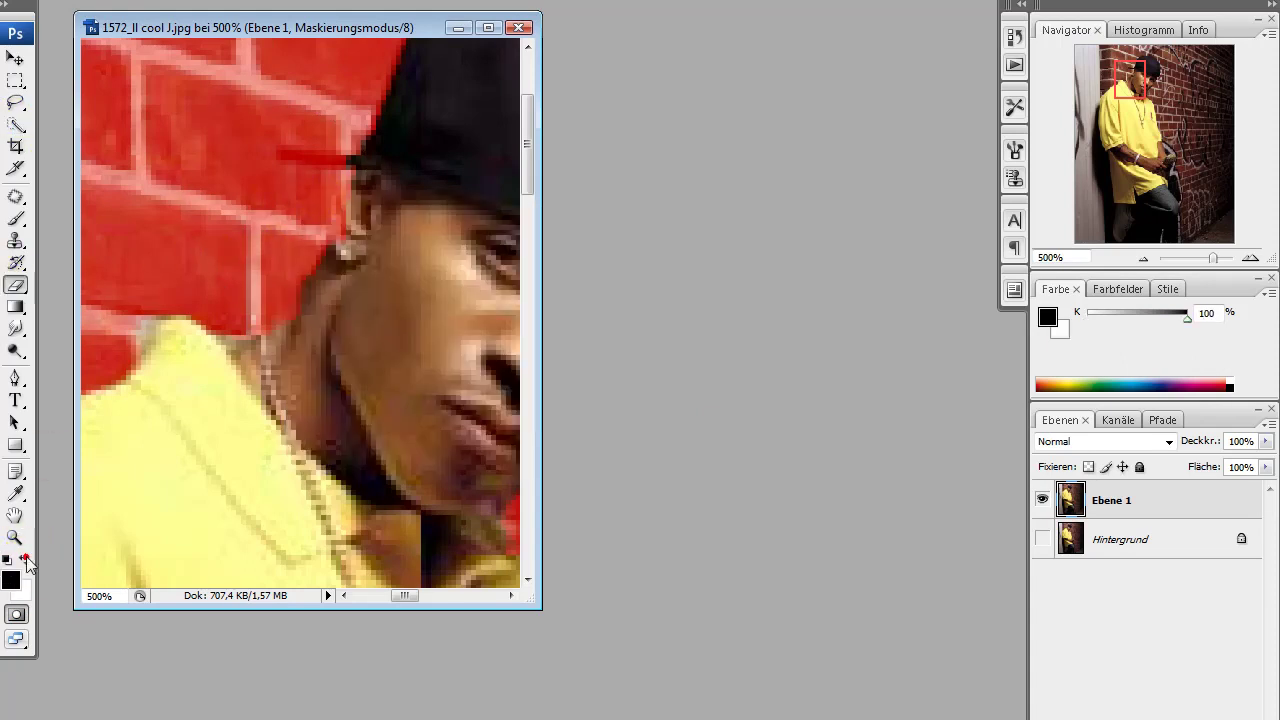
pyautogui.moveTo(340, 158); pyautogui.dragTo(181, 272)
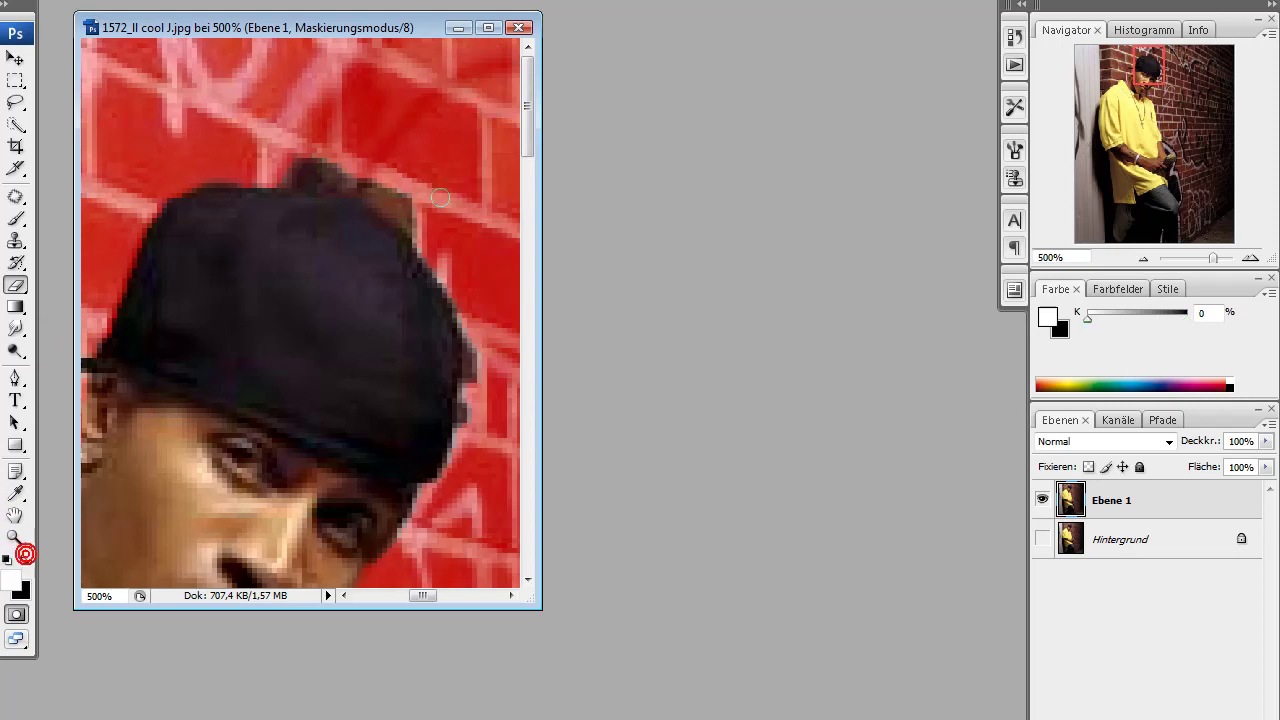
# Mask the stray brick patches along the upper edge of the cap
pyautogui.hotkey('ctrl', '+')
pyautogui.hotkey('ctrl', '+')
pyautogui.hotkey('ctrl', '+')
pyautogui.hotkey('ctrl', '+')
pyautogui.hotkey('ctrl', '+')
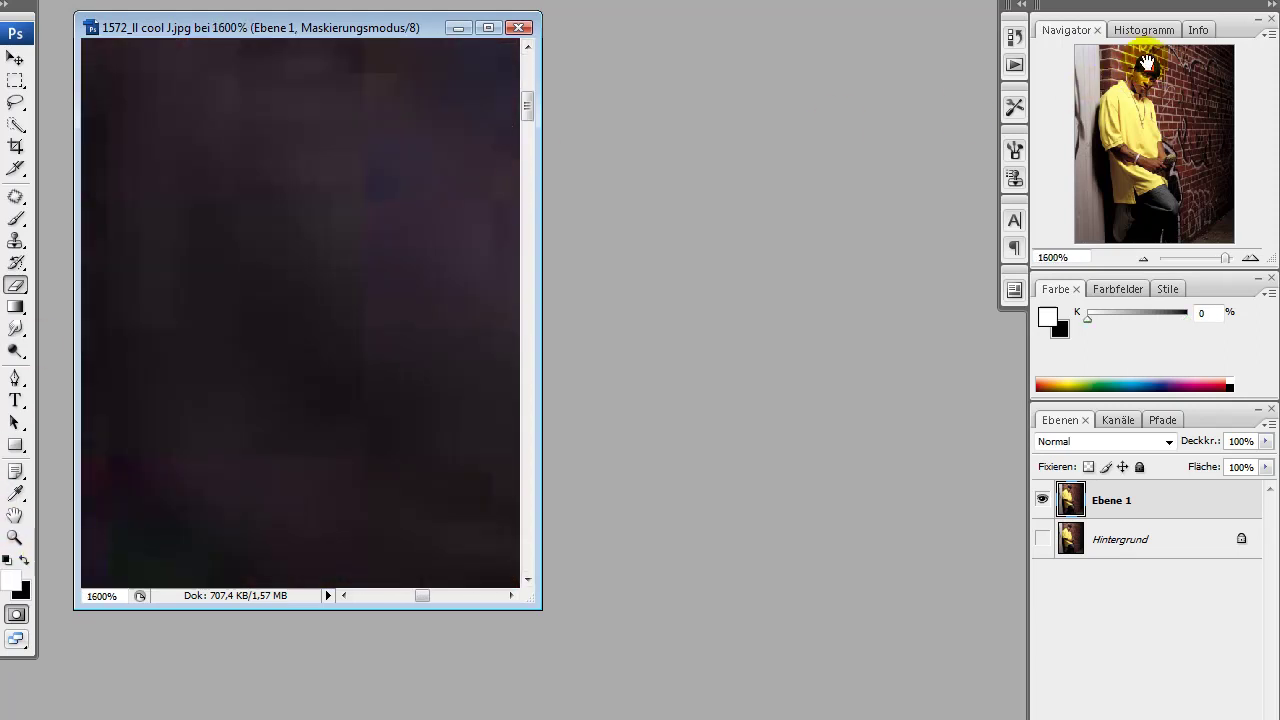
pyautogui.moveTo(1149, 70); pyautogui.dragTo(1158, 61)
pyautogui.hotkey('ctrl', '-')
pyautogui.hotkey('ctrl', '-')
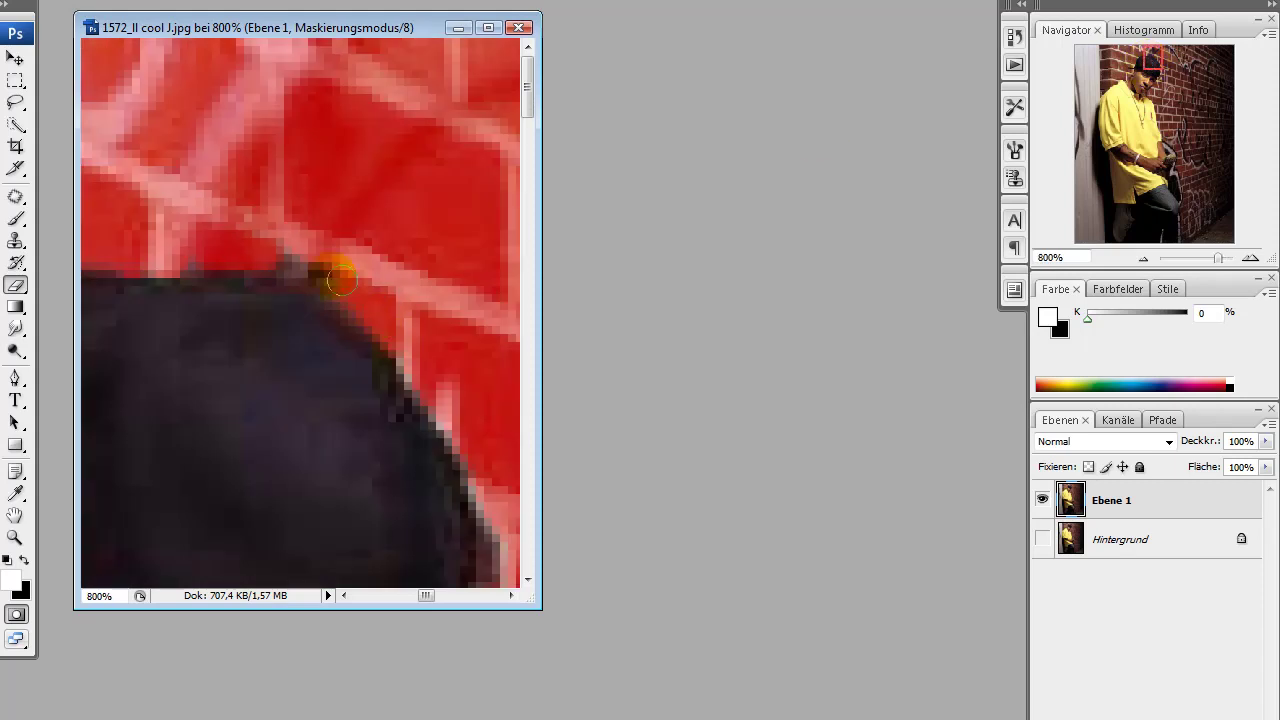
pyautogui.scroll(-3, 257, 250)
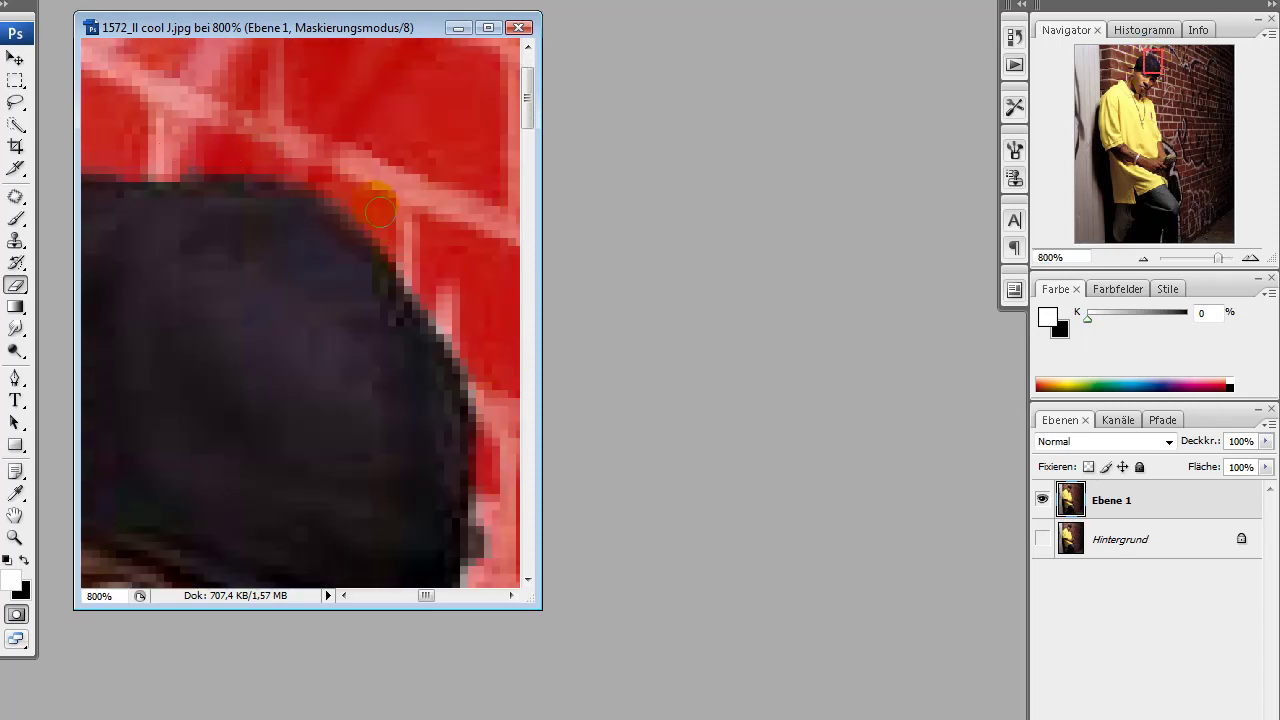
# Clean up the mask along the outer edge of the shirt's shoulder and sleeve
pyautogui.hotkey('ctrl', '+')
pyautogui.moveTo(1154, 64); pyautogui.dragTo(1105, 94)
pyautogui.hotkey('ctrl', '+')
pyautogui.hotkey('ctrl', '-')
pyautogui.hotkey('ctrl', '-')
pyautogui.hotkey('ctrl', '-')
pyautogui.hotkey('ctrl', '-')
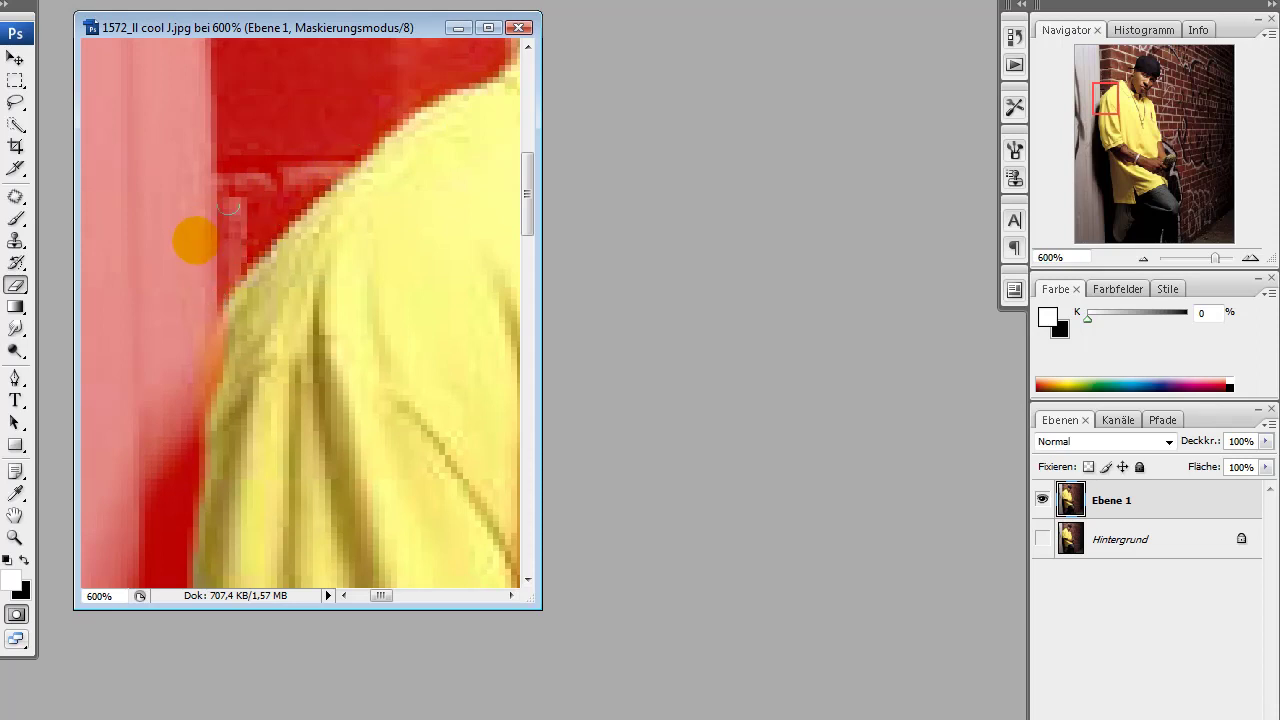
# Refine the mask around the shirt collar and the man's neck, swapping the mask colours as needed
pyautogui.click(23, 560)
pyautogui.moveTo(527, 226); pyautogui.dragTo(516, 207)
pyautogui.moveTo(377, 597); pyautogui.dragTo(395, 597)
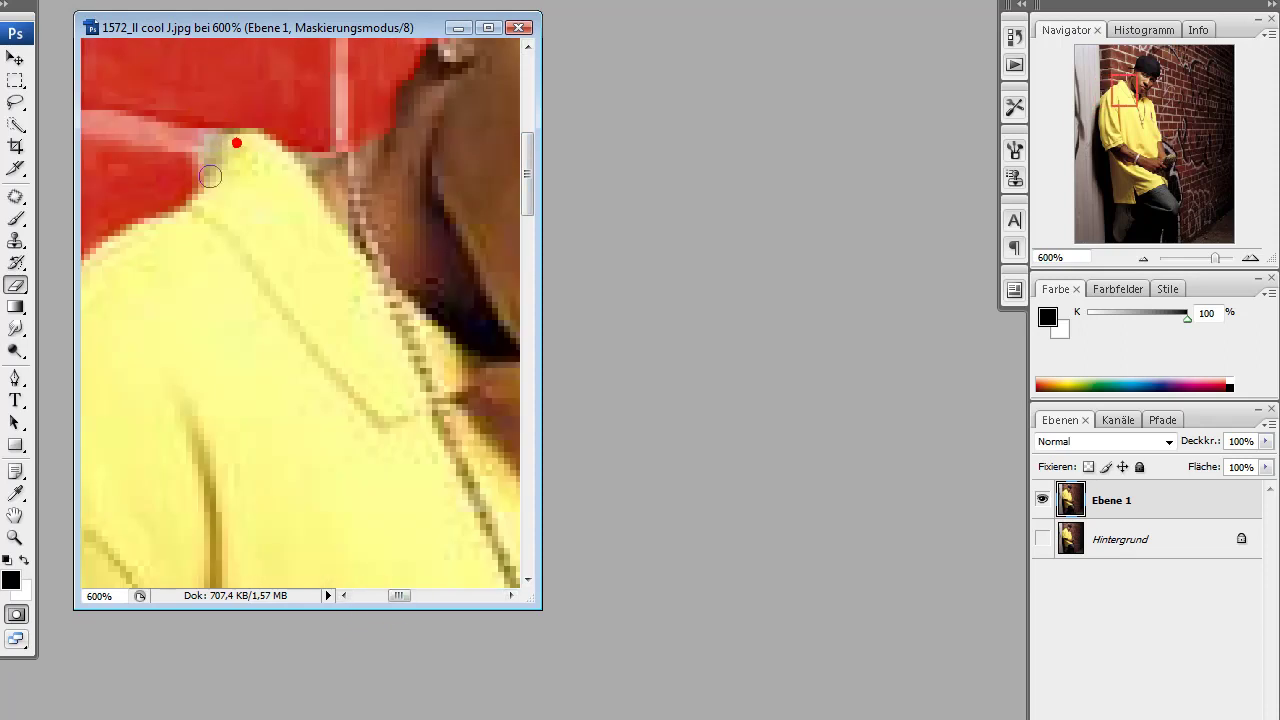
pyautogui.press('x')
pyautogui.moveTo(350, 145); pyautogui.dragTo(380, 238)
pyautogui.press('x')
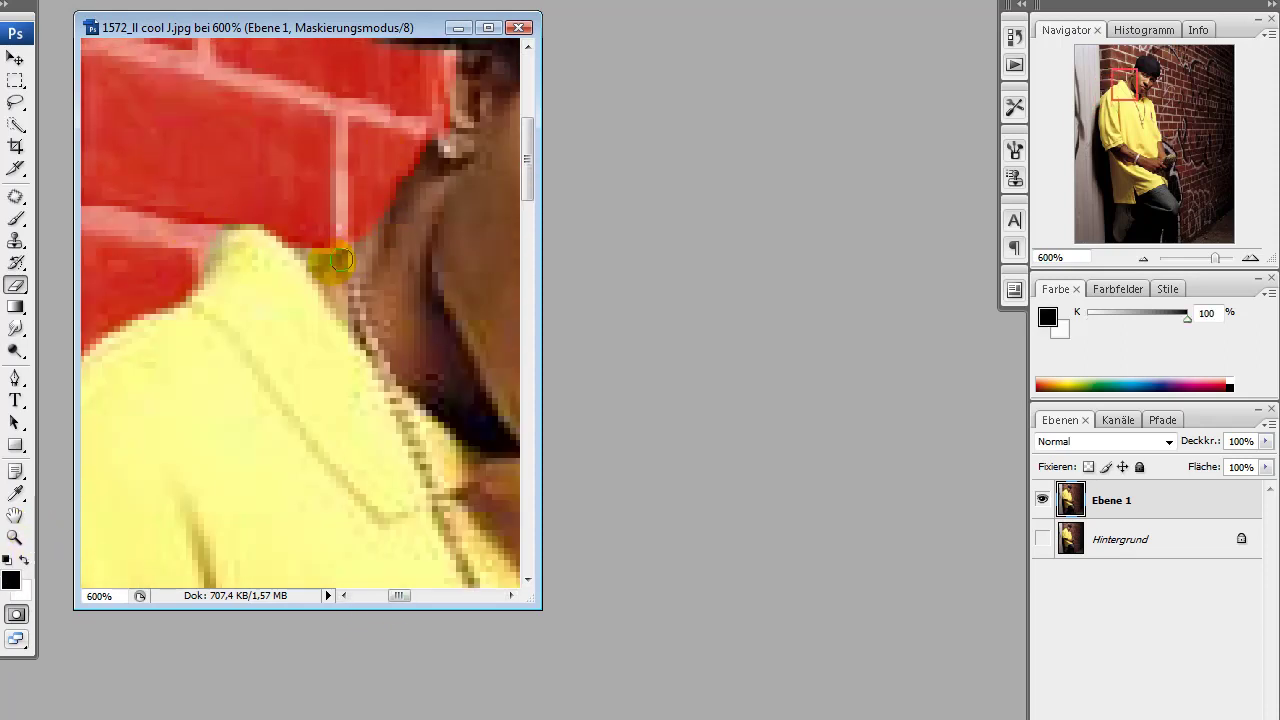
pyautogui.scroll(-3, 413, 211)
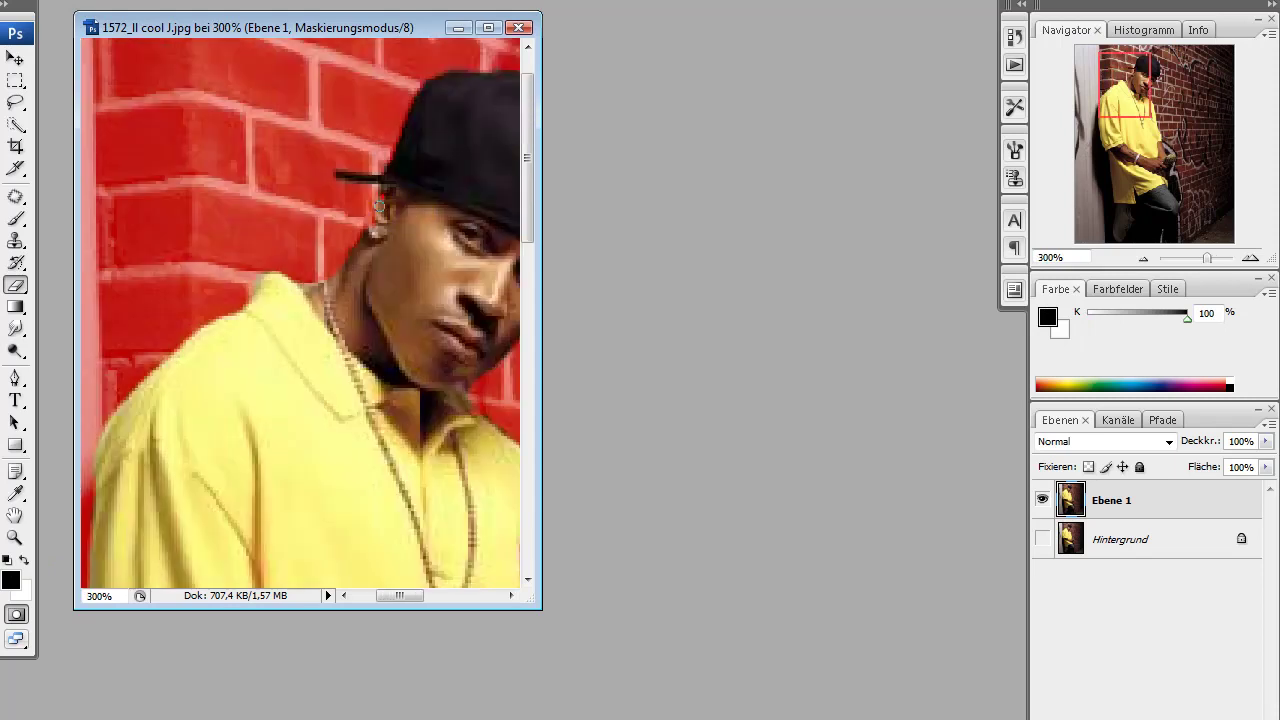
# Mask the remaining brick edge along the front of the cap with a resized Eraser brush
pyautogui.moveTo(1125, 83); pyautogui.dragTo(1152, 80)
pyautogui.click(24, 560)
pyautogui.scroll(2, 400, 380)
pyautogui.rightClick(425, 246)
pyautogui.click(465, 286)
pyautogui.click(439, 247)
pyautogui.rightClick(495, 240)
pyautogui.moveTo(615, 350); pyautogui.dragTo(671, 351)
pyautogui.click(533, 283)
pyautogui.click(446, 162)
pyautogui.scroll(2, 463, 200)
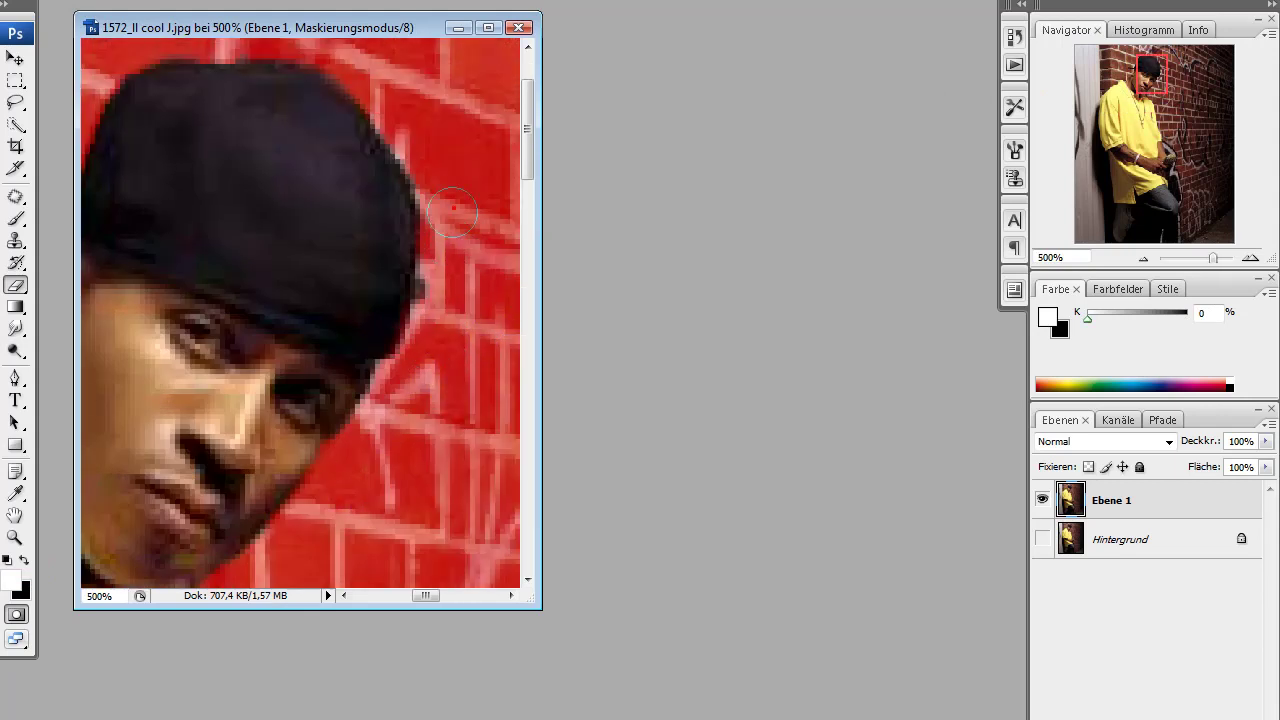
# Leave Quick Mask mode, copy the selected man to a new layer and hide Ebene 1
pyautogui.press('q')
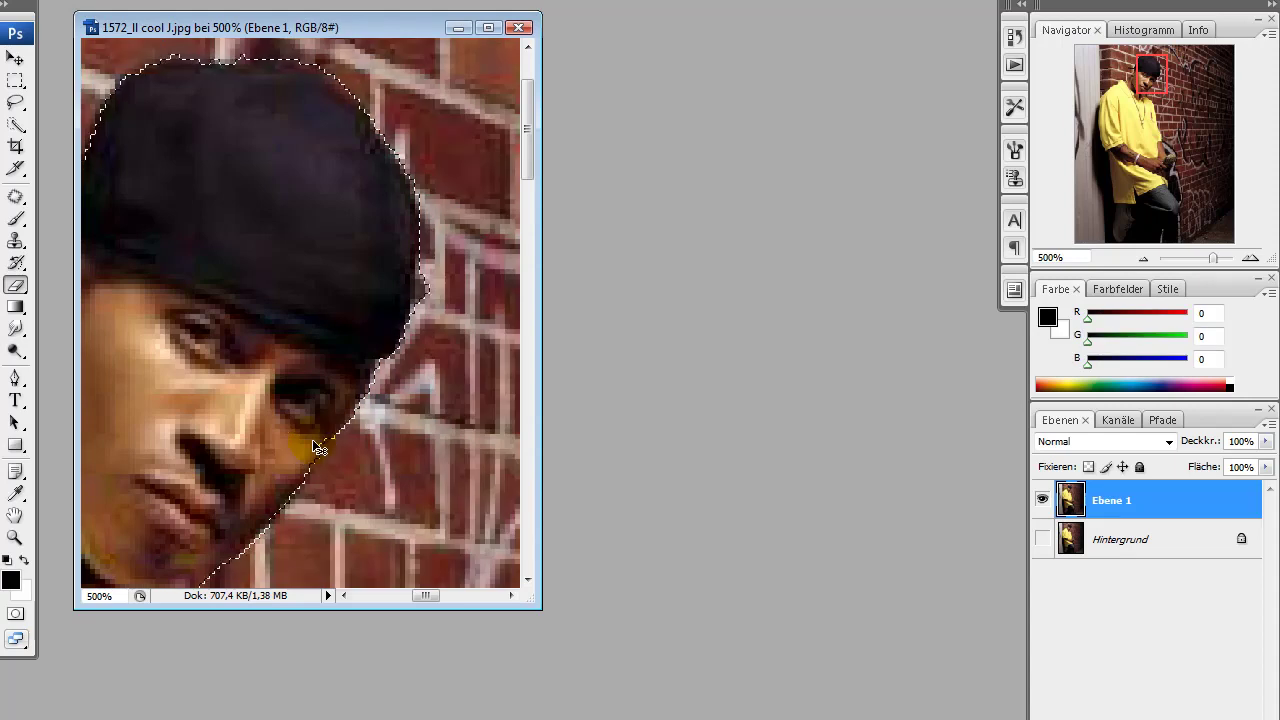
pyautogui.hotkey('ctrl', 'j')
pyautogui.click(1042, 539)
pyautogui.hotkey('ctrl', '-')
pyautogui.hotkey('ctrl', '-')
pyautogui.hotkey('ctrl', '-')
pyautogui.click(402, 389)
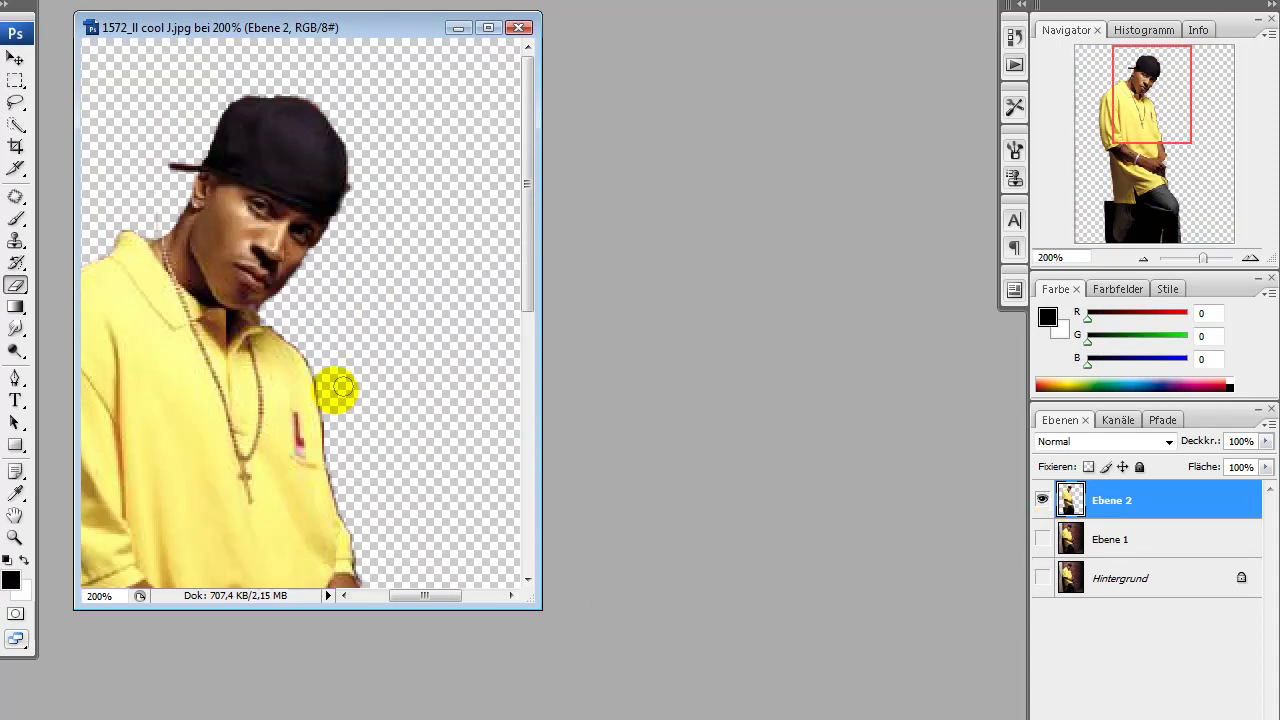
pyautogui.hotkey('ctrl', '-')
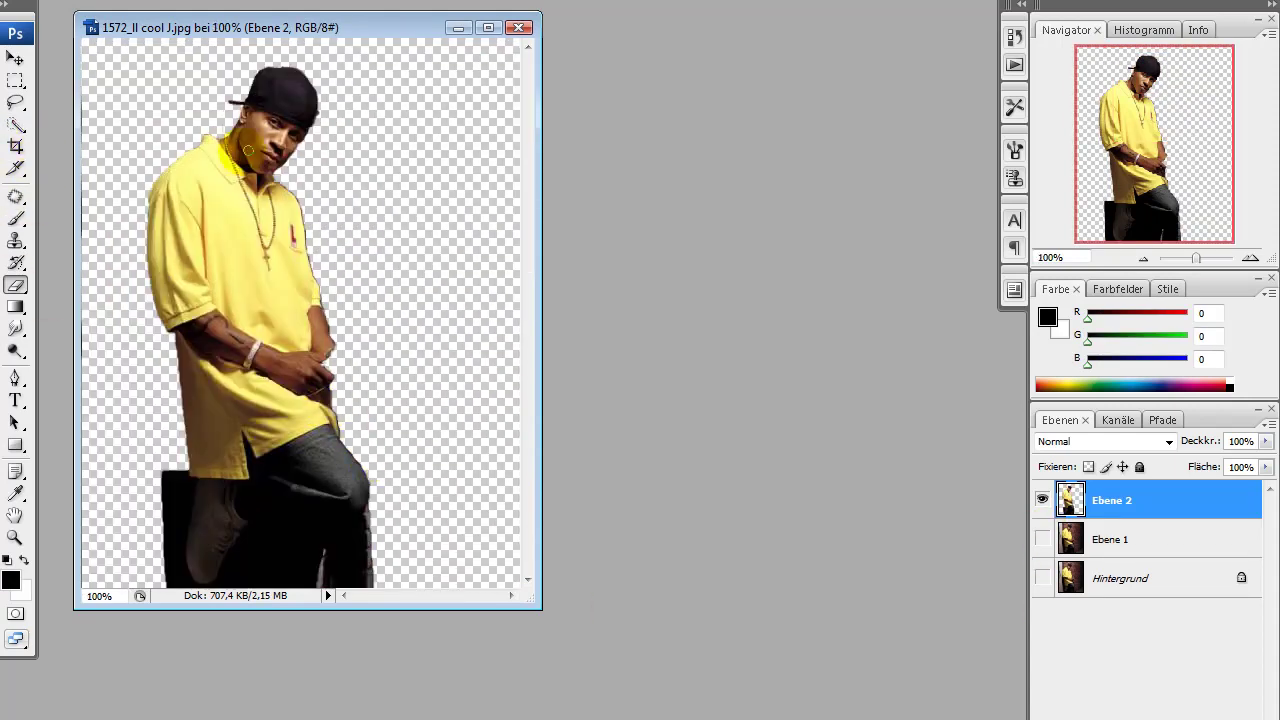
# Remove the man's lower body from layer Ebene 2, leaving only the part above the waist
pyautogui.press('m')
pyautogui.press('Delete')
pyautogui.rightClick(477, 446)
pyautogui.click(530, 78)
pyautogui.click(16, 58)
pyautogui.moveTo(200, 175); pyautogui.dragTo(316, 189)
pyautogui.click(167, 74)
pyautogui.keyDown('shift'); pyautogui.click(168, 580); pyautogui.keyUp('shift')
pyautogui.keyDown('shift'); pyautogui.click(476, 573); pyautogui.keyUp('shift')
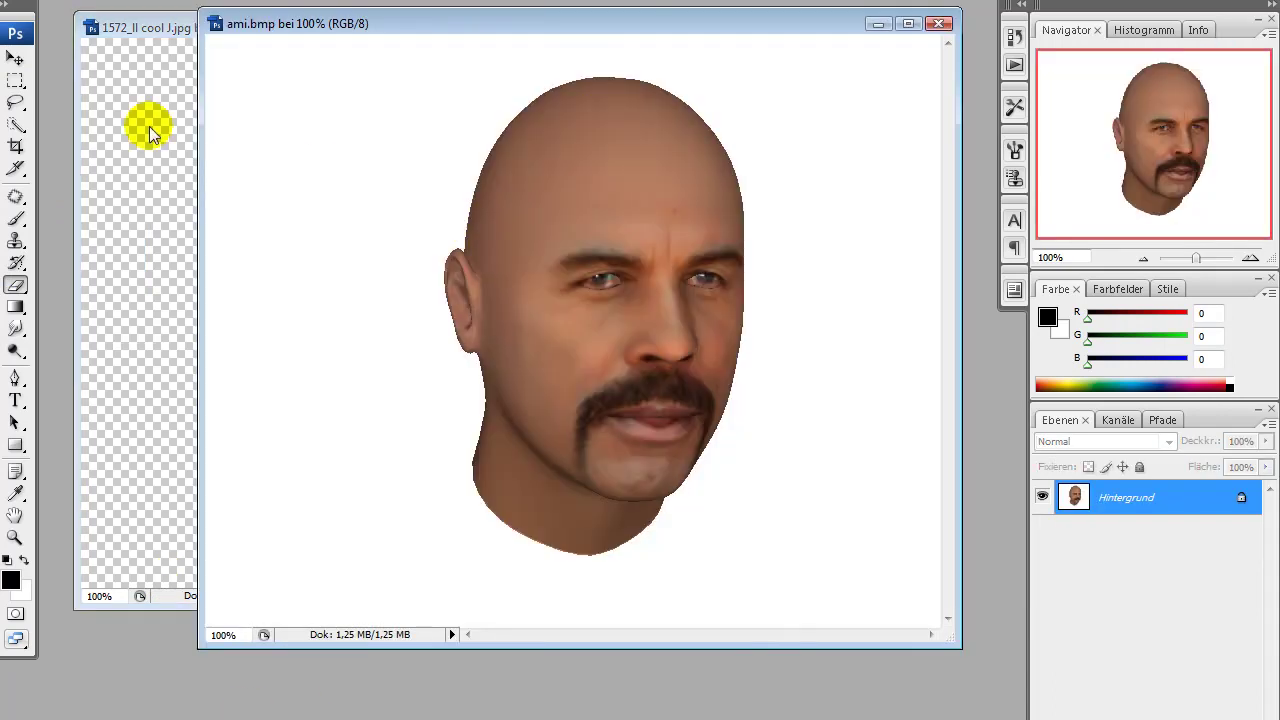
# Cut the bald head in ami.bmp out of its white background onto a new layer and hide the background layer
pyautogui.click(15, 124)
pyautogui.click(269, 131)
pyautogui.rightClick(777, 486)
pyautogui.click(874, 151)
pyautogui.hotkey('ctrl', 'j')
pyautogui.click(1047, 533)
# Copy the cut-out bald head into the 1572_ll cool J.jpg document
pyautogui.moveTo(425, 26); pyautogui.dragTo(347, 206)
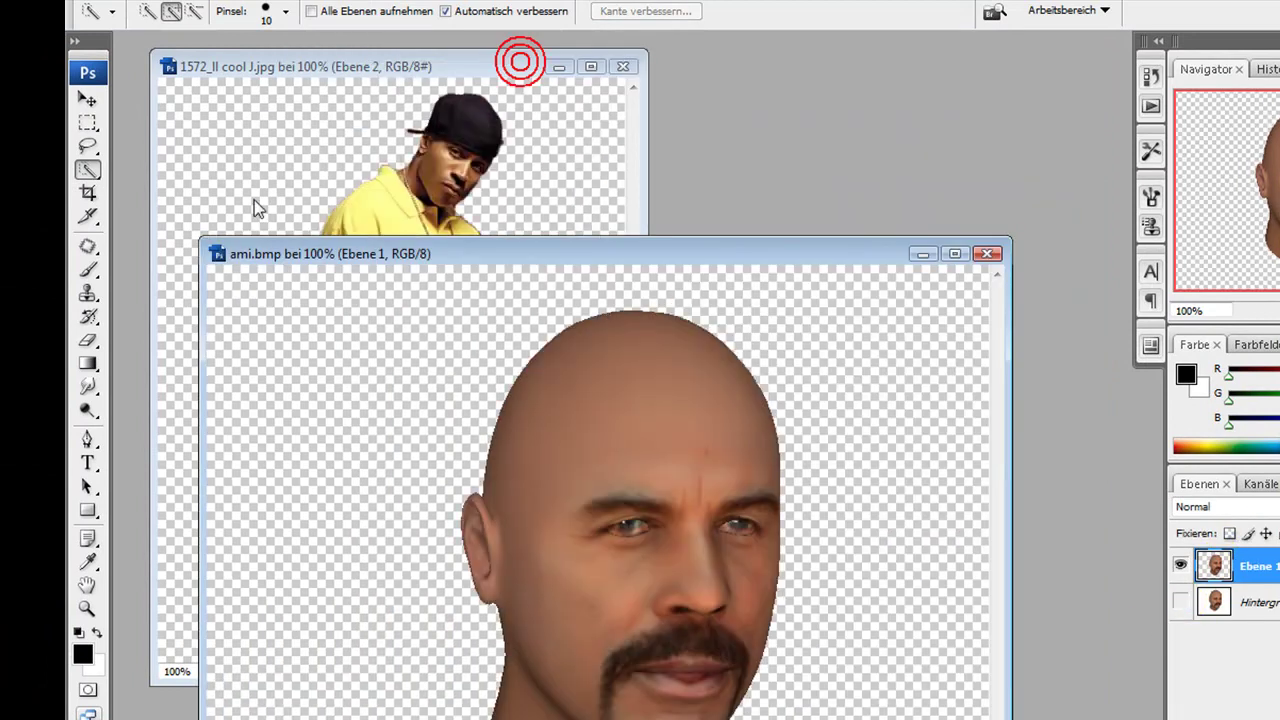
pyautogui.press('v')
pyautogui.moveTo(640, 600); pyautogui.dragTo(325, 208)
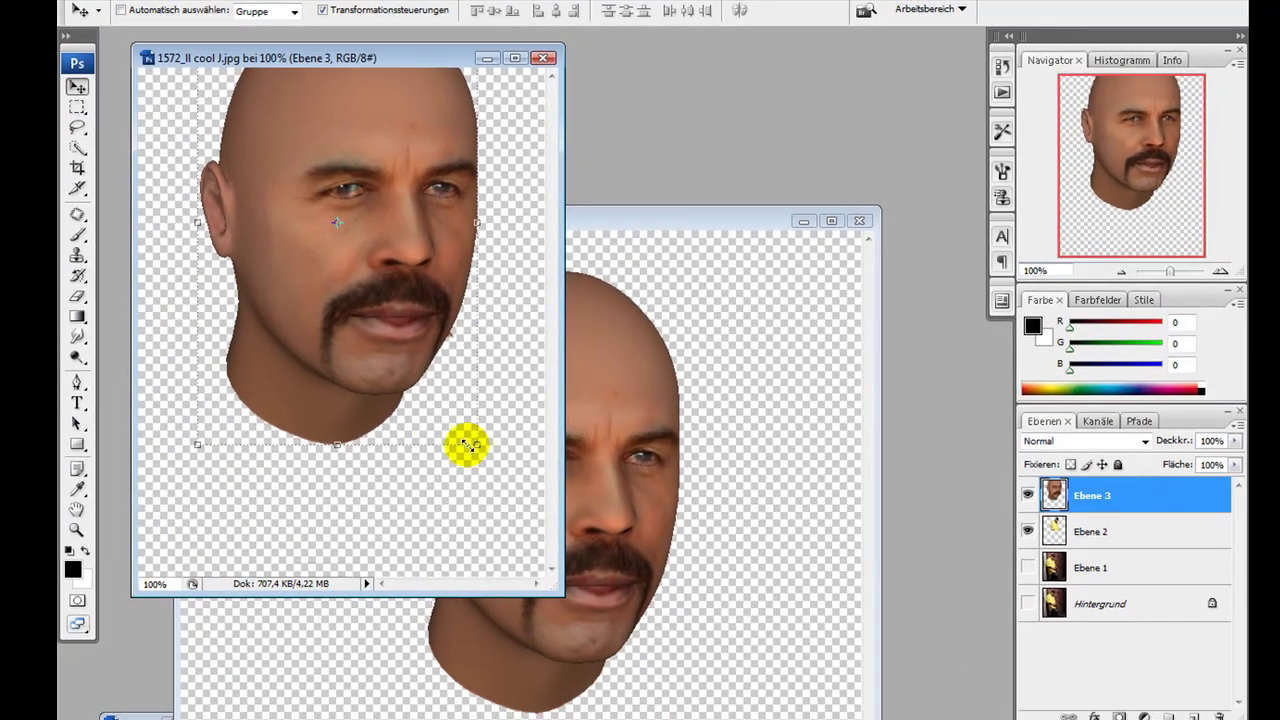
# Scale the bald head to about 24.8% by 21.5%, rotate it 27° and place it over the man's face
pyautogui.moveTo(470, 445); pyautogui.dragTo(345, 280)
pyautogui.click(1220, 271)
pyautogui.click(1220, 271)
pyautogui.click(1220, 271)
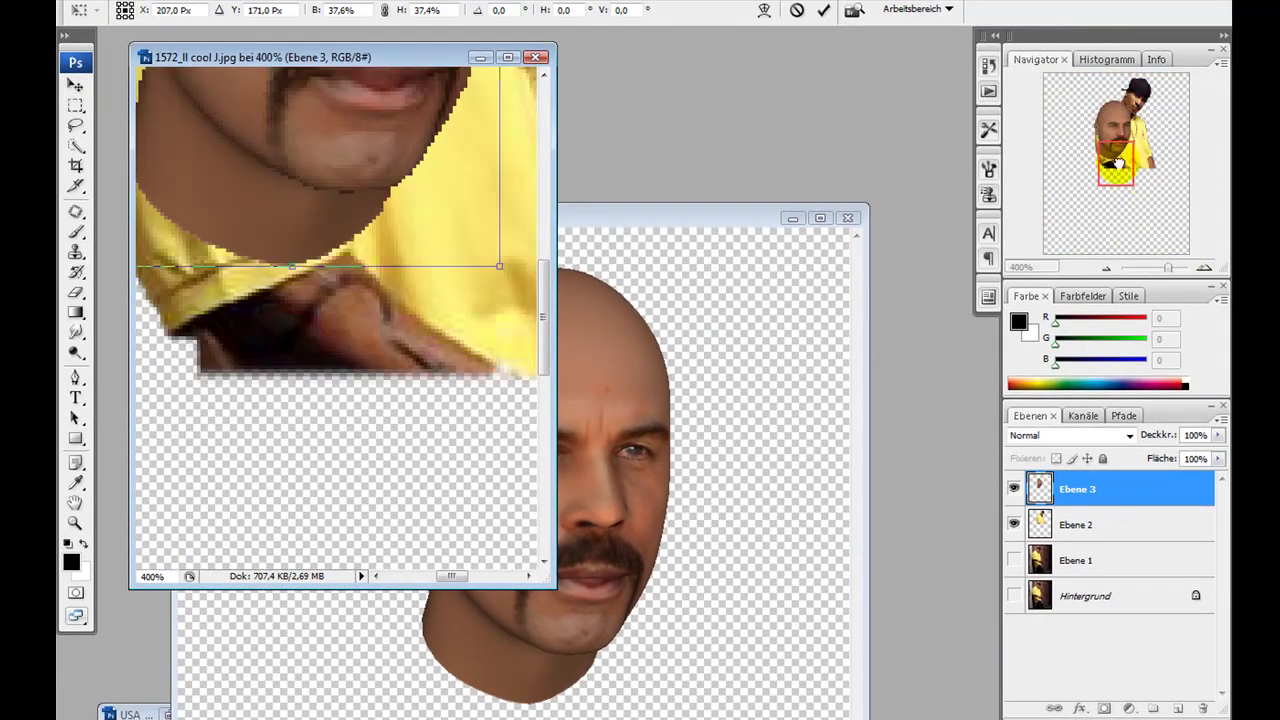
pyautogui.moveTo(1118, 158); pyautogui.dragTo(1135, 102)
pyautogui.moveTo(286, 423); pyautogui.dragTo(383, 342)
pyautogui.moveTo(411, 157); pyautogui.dragTo(331, 349)
pyautogui.moveTo(237, 460); pyautogui.dragTo(385, 202)
pyautogui.moveTo(479, 91); pyautogui.dragTo(484, 268)
pyautogui.moveTo(320, 376); pyautogui.dragTo(400, 223)
pyautogui.moveTo(352, 437); pyautogui.dragTo(375, 457)
pyautogui.moveTo(435, 400); pyautogui.dragTo(451, 392)
pyautogui.moveTo(390, 300); pyautogui.dragTo(383, 293)
# Set the head layer's opacity to 75% and shift the head to line up with the face beneath
pyautogui.click(1217, 435)
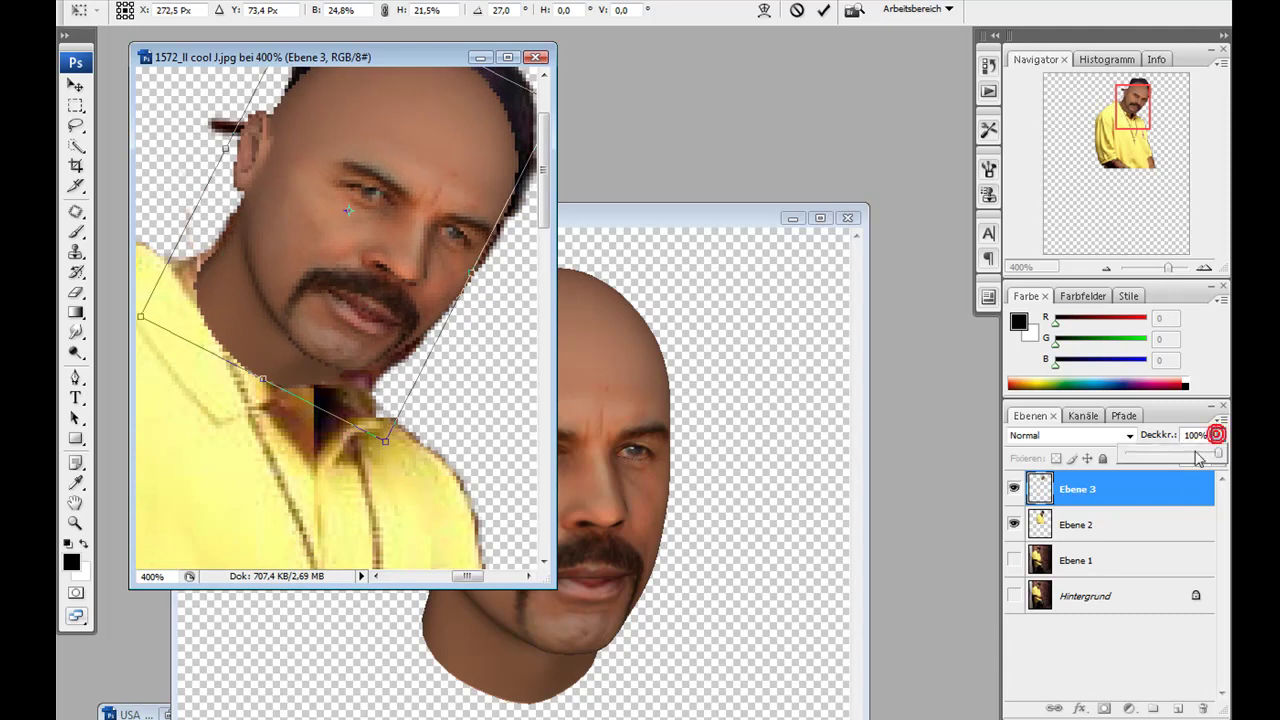
pyautogui.moveTo(1206, 451); pyautogui.dragTo(1192, 462)
pyautogui.hotkey('ctrl', '+')
pyautogui.moveTo(1138, 117); pyautogui.dragTo(1143, 107)
pyautogui.press('Up')
pyautogui.press('Up')
pyautogui.press('Up')
pyautogui.press('Up')
pyautogui.press('Up')
pyautogui.press('Up')
pyautogui.press('Up')
pyautogui.press('Up')
pyautogui.press('Up')
pyautogui.press('Up')
pyautogui.moveTo(318, 332); pyautogui.dragTo(327, 369)
# Lock the head's proportions and scale it uniformly to about 24.4%
pyautogui.click(384, 12)
pyautogui.scroll(-3, 449, 383)
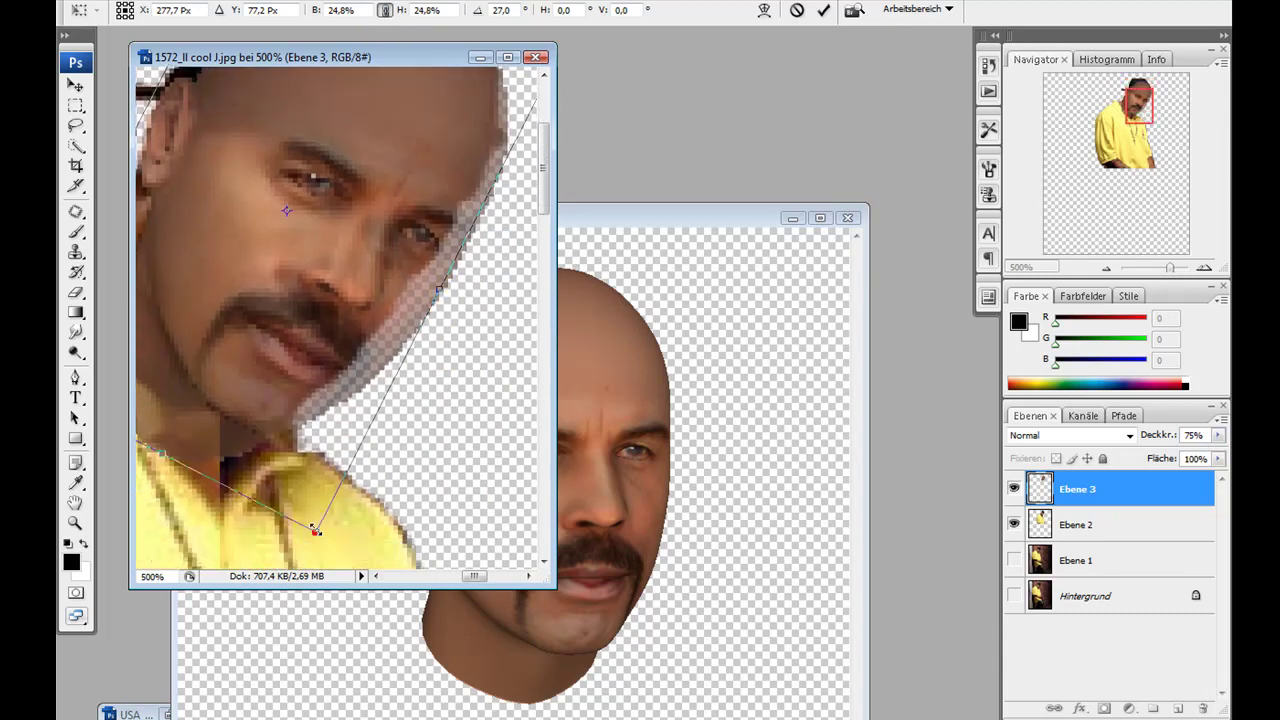
pyautogui.moveTo(317, 529); pyautogui.dragTo(301, 381)
pyautogui.click(446, 560)
pyautogui.moveTo(400, 535); pyautogui.dragTo(309, 520)
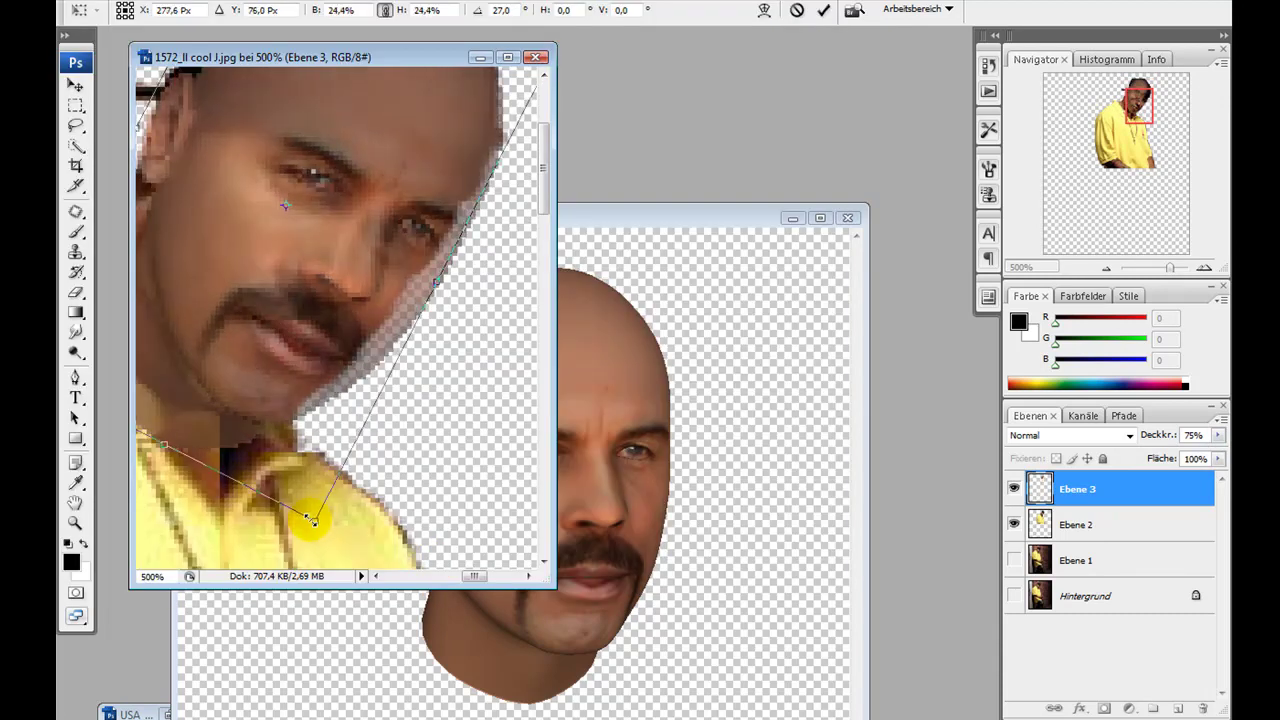
# Move the head to about X 275.1 px, Y 72.9 px over the man's face and apply the transformation
pyautogui.moveTo(540, 208); pyautogui.dragTo(548, 156)
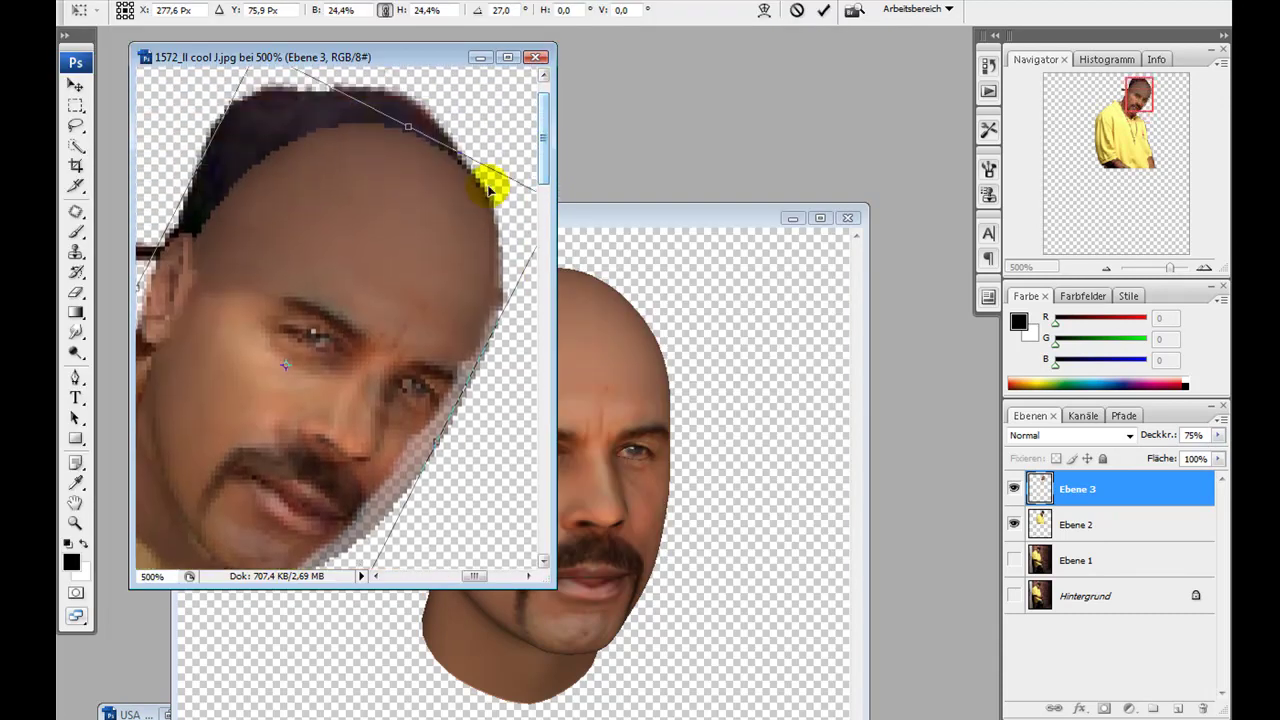
pyautogui.press('Left')
pyautogui.press('Left')
pyautogui.press('Left')
pyautogui.press('Left')
pyautogui.press('Left')
pyautogui.press('Left')
pyautogui.press('Left')
pyautogui.moveTo(417, 258); pyautogui.dragTo(415, 258)
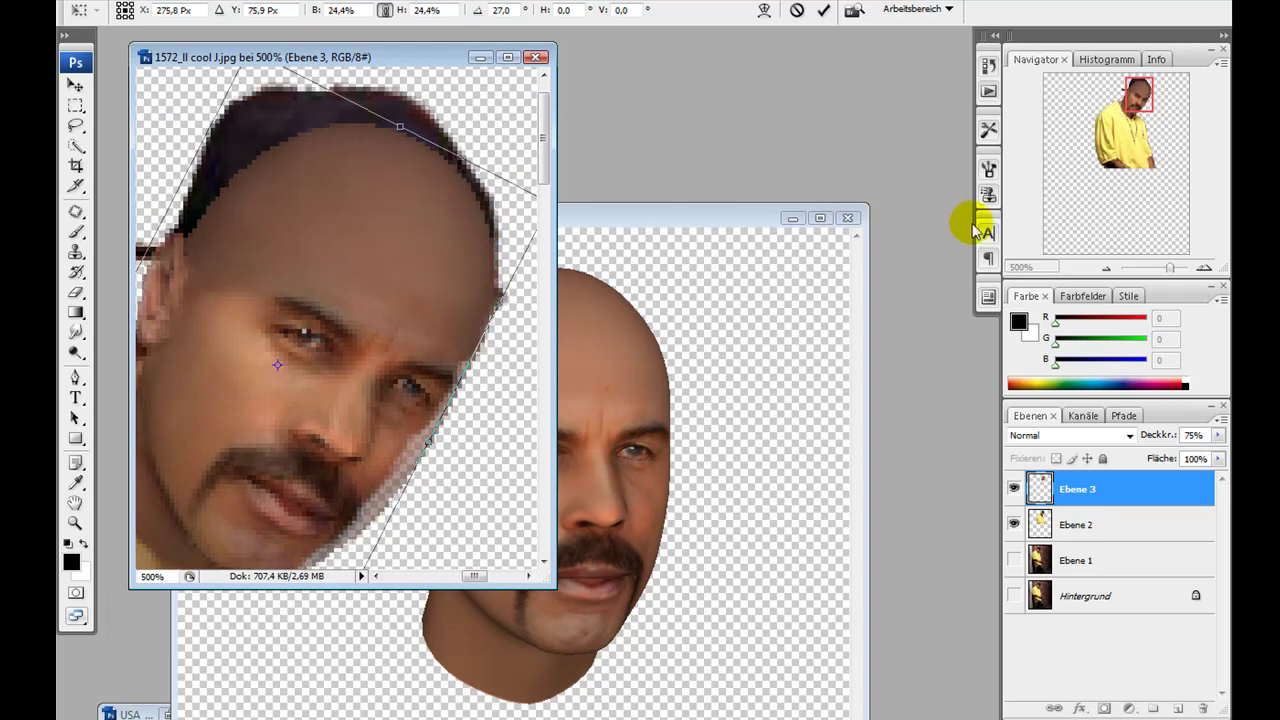
pyautogui.hotkey('ctrl', '-')
pyautogui.hotkey('ctrl', '-')
pyautogui.moveTo(320, 251)
pyautogui.mouseDown()
pyautogui.moveTo(263, 203)
pyautogui.moveTo(323, 214)
pyautogui.moveTo(320, 233)
pyautogui.mouseUp()
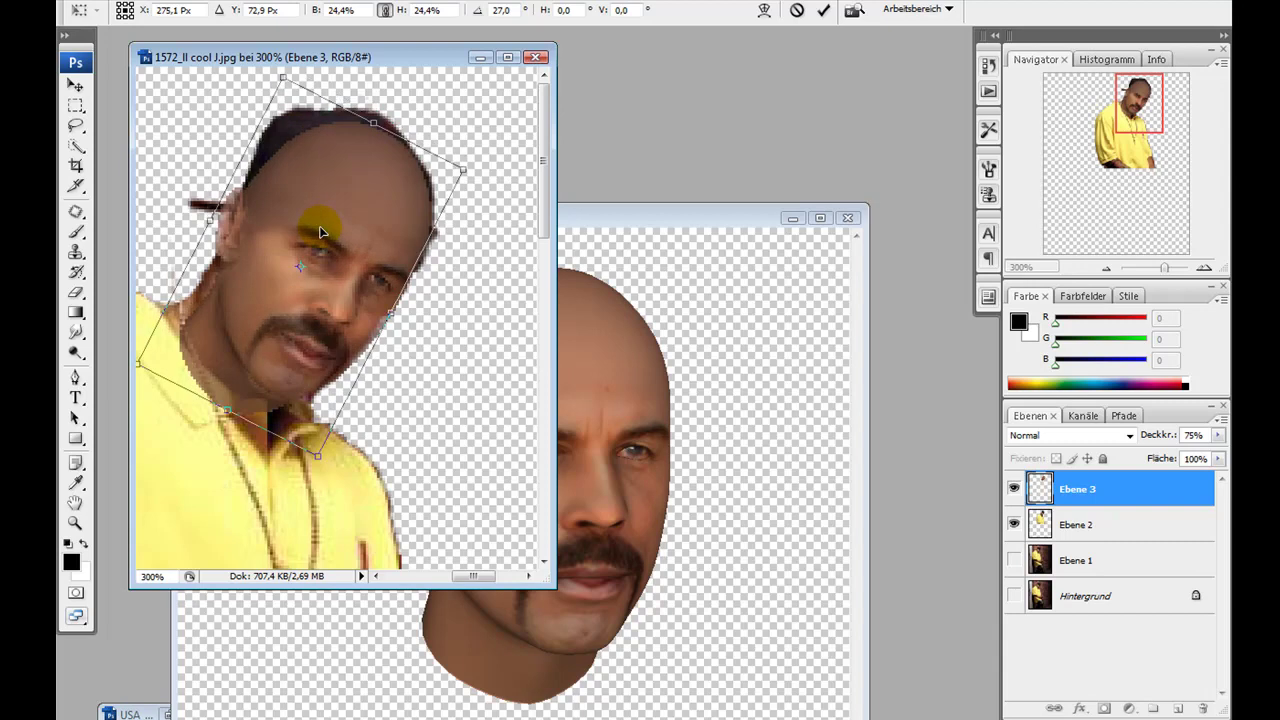
pyautogui.press('Return')
# Hide Ebene 3 and erase the man's original face below the cap on Ebene 2
pyautogui.click(1014, 489)
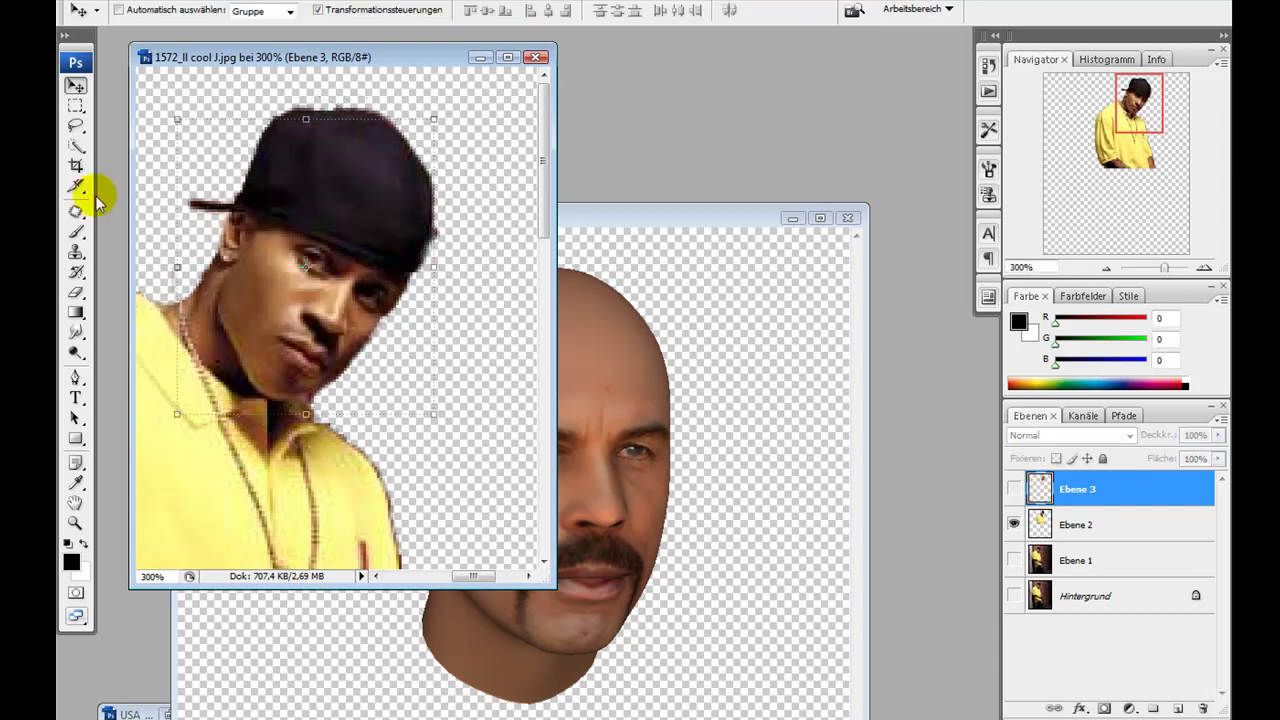
pyautogui.click(75, 292)
pyautogui.click(1078, 560)
pyautogui.click(1078, 525)
pyautogui.moveTo(366, 311)
pyautogui.mouseDown()
pyautogui.moveTo(256, 270)
pyautogui.moveTo(222, 233)
pyautogui.moveTo(352, 335)
pyautogui.moveTo(268, 296)
pyautogui.moveTo(363, 302)
pyautogui.moveTo(243, 257)
pyautogui.moveTo(357, 343)
pyautogui.mouseUp()
pyautogui.hotkey('ctrl', '+')
pyautogui.hotkey('ctrl', '+')
pyautogui.moveTo(243, 243)
pyautogui.mouseDown()
pyautogui.moveTo(214, 191)
pyautogui.moveTo(408, 277)
pyautogui.moveTo(309, 420)
pyautogui.moveTo(166, 331)
pyautogui.moveTo(266, 408)
pyautogui.moveTo(169, 268)
pyautogui.mouseUp()
pyautogui.moveTo(1130, 107); pyautogui.dragTo(1113, 106)
pyautogui.moveTo(382, 247); pyautogui.dragTo(393, 294)
pyautogui.moveTo(299, 248); pyautogui.dragTo(456, 381)
# Show Ebene 3 again and move it beneath Ebene 2 in the layer order
pyautogui.moveTo(1128, 107)
pyautogui.mouseDown()
pyautogui.moveTo(1146, 119)
pyautogui.moveTo(1144, 107)
pyautogui.mouseUp()
pyautogui.click(1015, 488)
pyautogui.moveTo(1072, 485); pyautogui.dragTo(1078, 534)
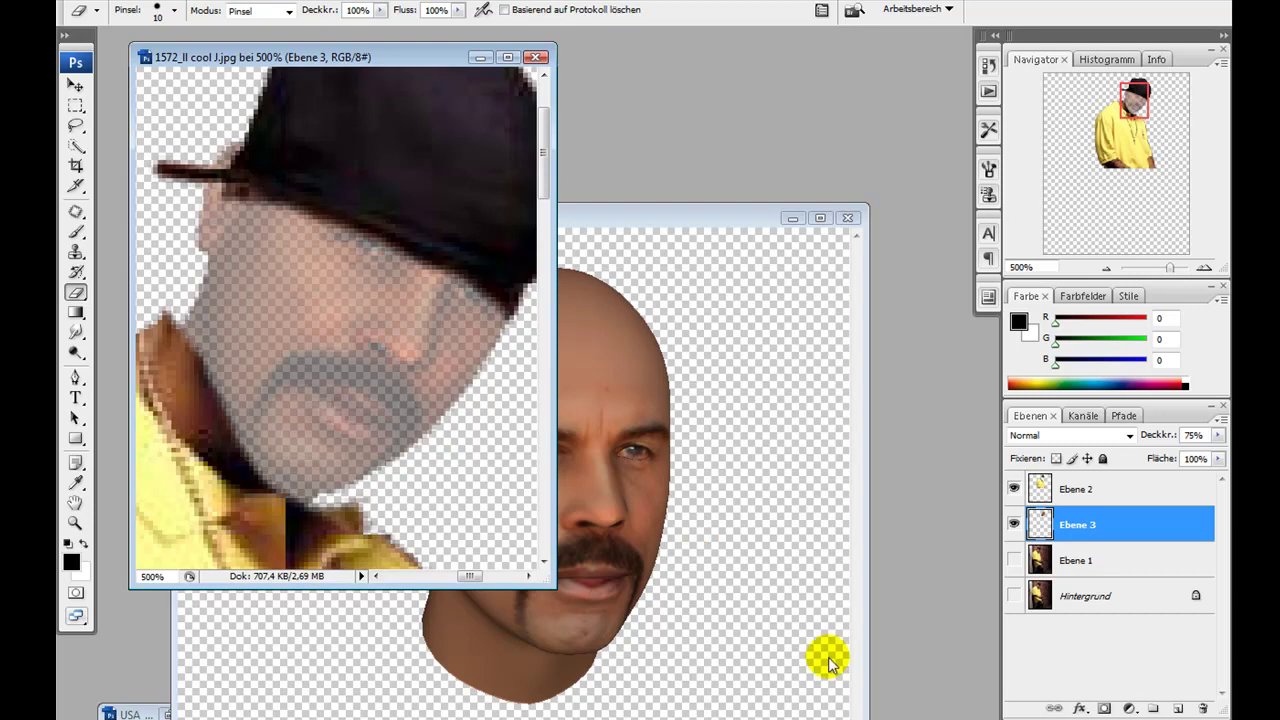
# Set Ebene 3's opacity to 86% and scale the head down to about 90% beneath the cap
pyautogui.moveTo(1218, 435); pyautogui.dragTo(1229, 441)
pyautogui.click(75, 86)
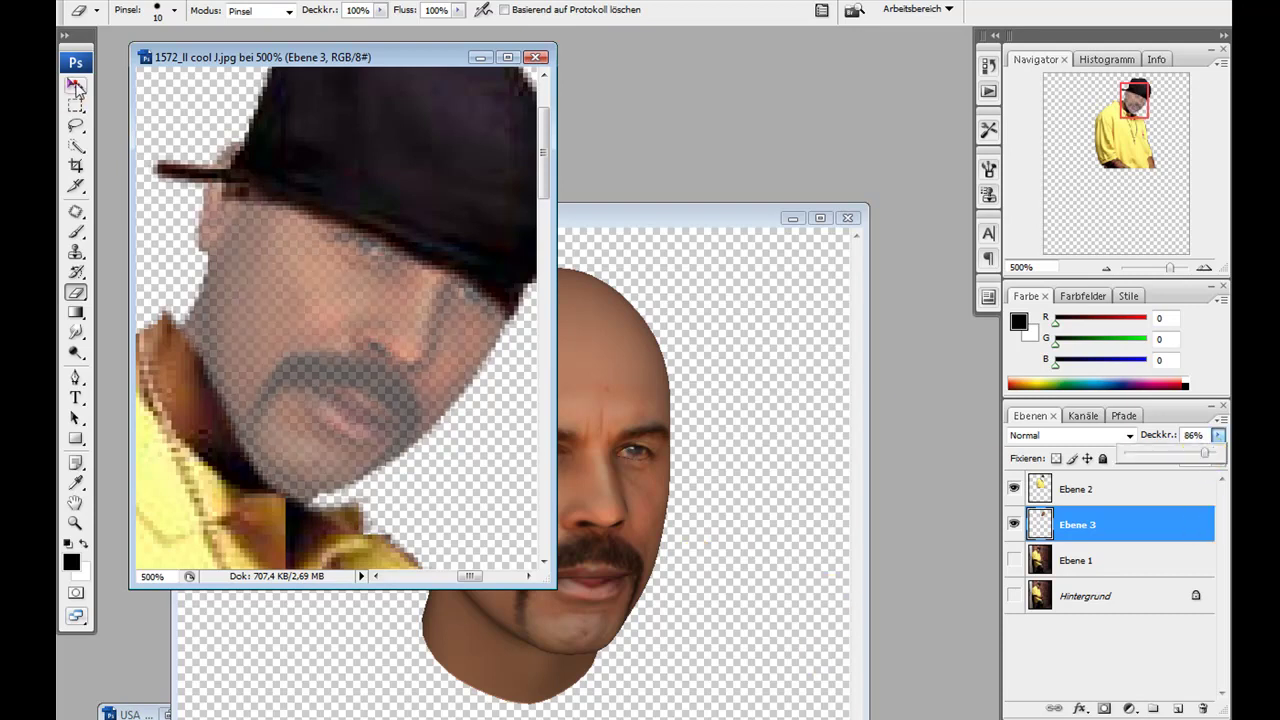
pyautogui.moveTo(249, 465); pyautogui.dragTo(361, 511)
pyautogui.moveTo(350, 409); pyautogui.dragTo(293, 429)
pyautogui.moveTo(494, 543); pyautogui.dragTo(449, 489)
pyautogui.moveTo(306, 311); pyautogui.dragTo(397, 313)
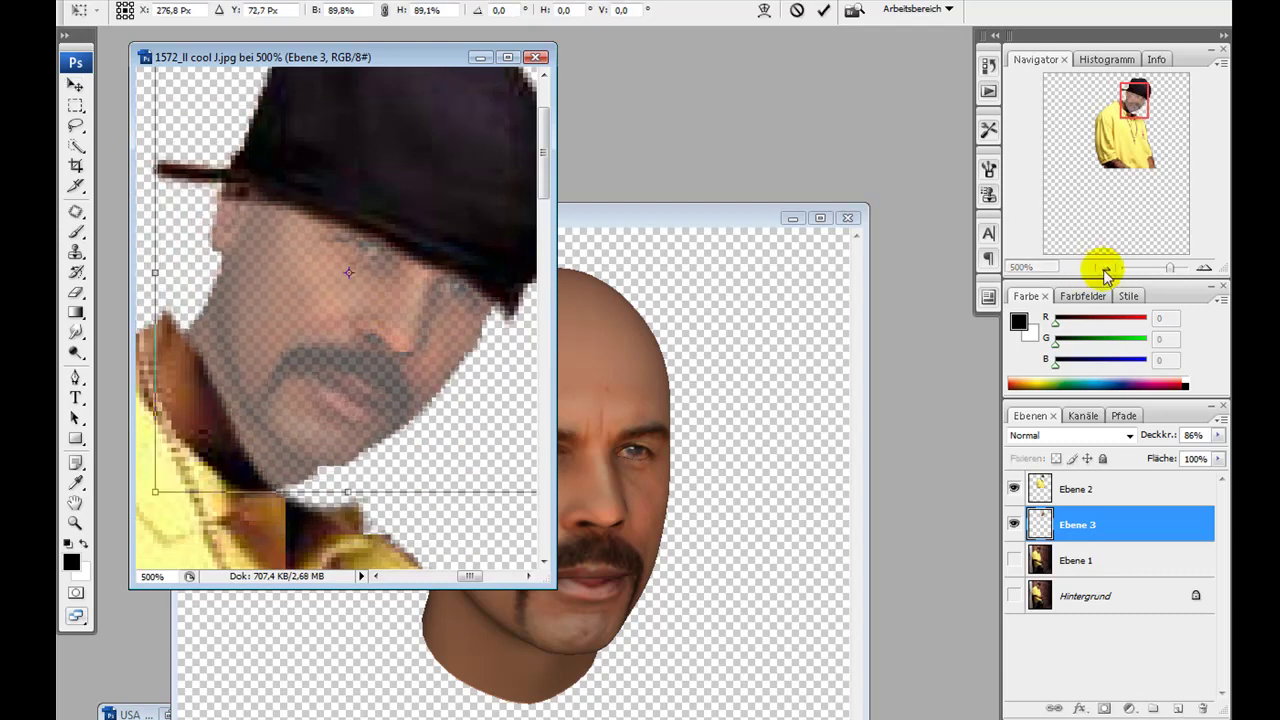
# Rotate the head about -9.9° and stretch it to about 108.6% width and 99.6% height, aligned under the cap
pyautogui.click(1104, 268)
pyautogui.click(1104, 268)
pyautogui.moveTo(457, 397); pyautogui.dragTo(491, 421)
pyautogui.moveTo(395, 328); pyautogui.dragTo(401, 284)
pyautogui.moveTo(498, 379); pyautogui.dragTo(511, 387)
pyautogui.moveTo(225, 399); pyautogui.dragTo(276, 389)
pyautogui.moveTo(353, 311); pyautogui.dragTo(321, 307)
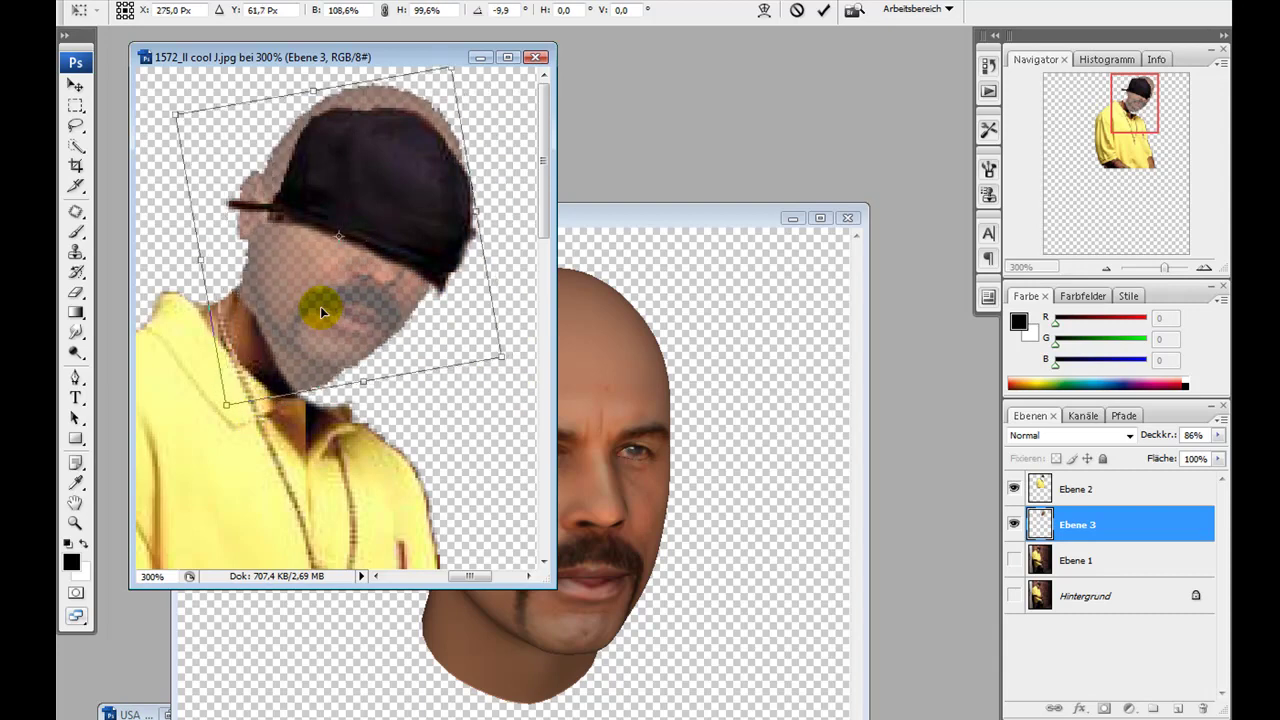
# Lock the head's proportions, scale it uniformly to about 96% and apply the transformation
pyautogui.click(383, 10)
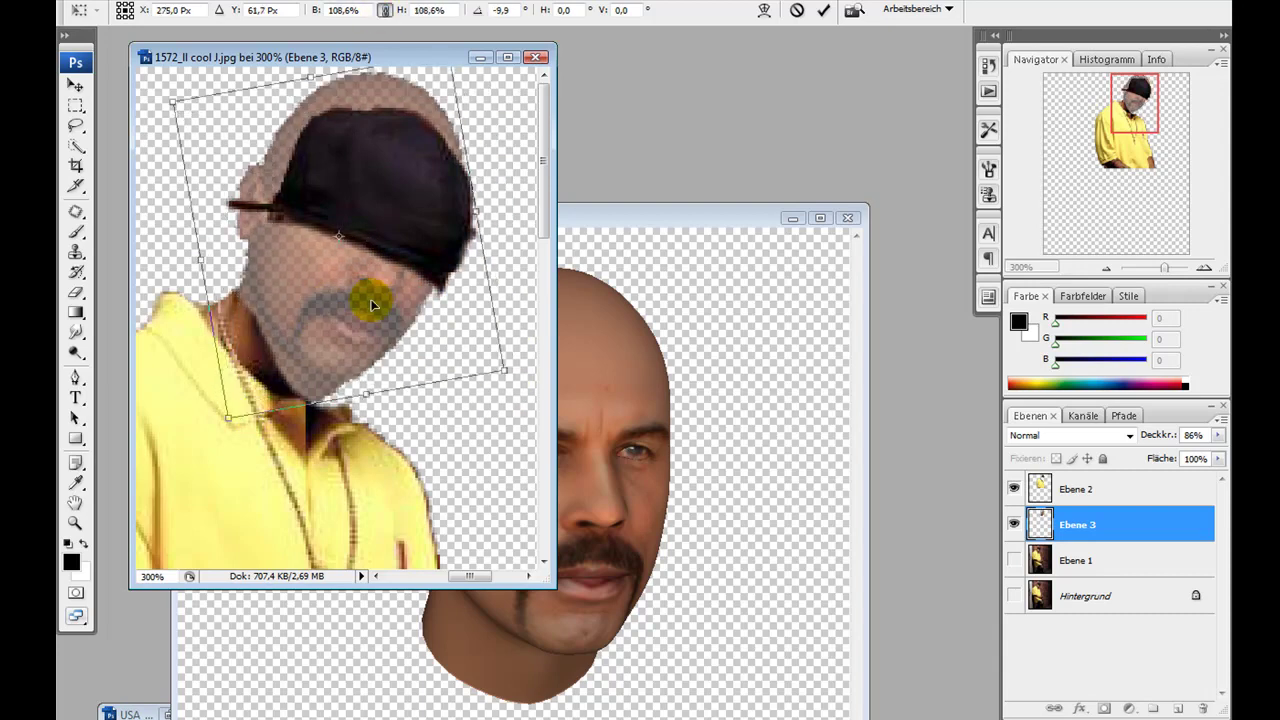
pyautogui.moveTo(503, 370); pyautogui.dragTo(479, 356)
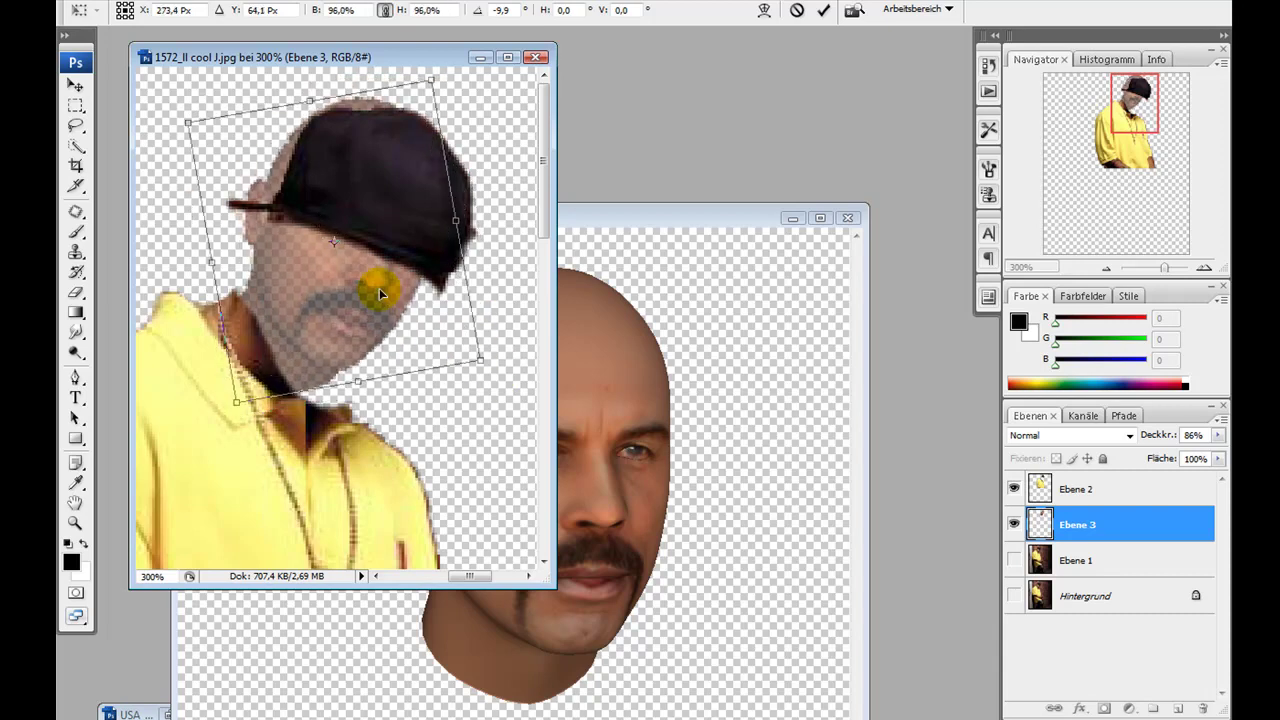
pyautogui.moveTo(378, 290); pyautogui.dragTo(378, 289)
pyautogui.press('Return')
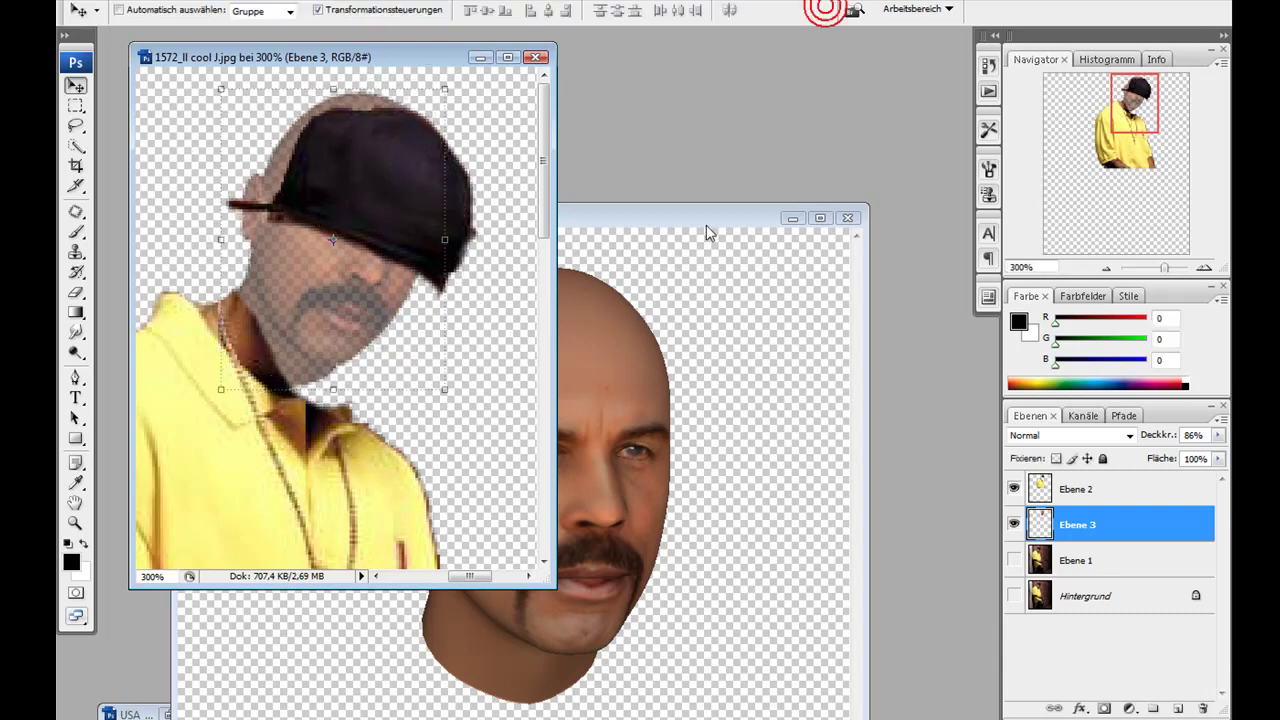
# Select a rectangular area around the cap on Ebene 2 and copy it to a new layer
pyautogui.click(1128, 489)
pyautogui.click(75, 105)
pyautogui.moveTo(206, 72); pyautogui.dragTo(503, 297)
pyautogui.click(457, 300)
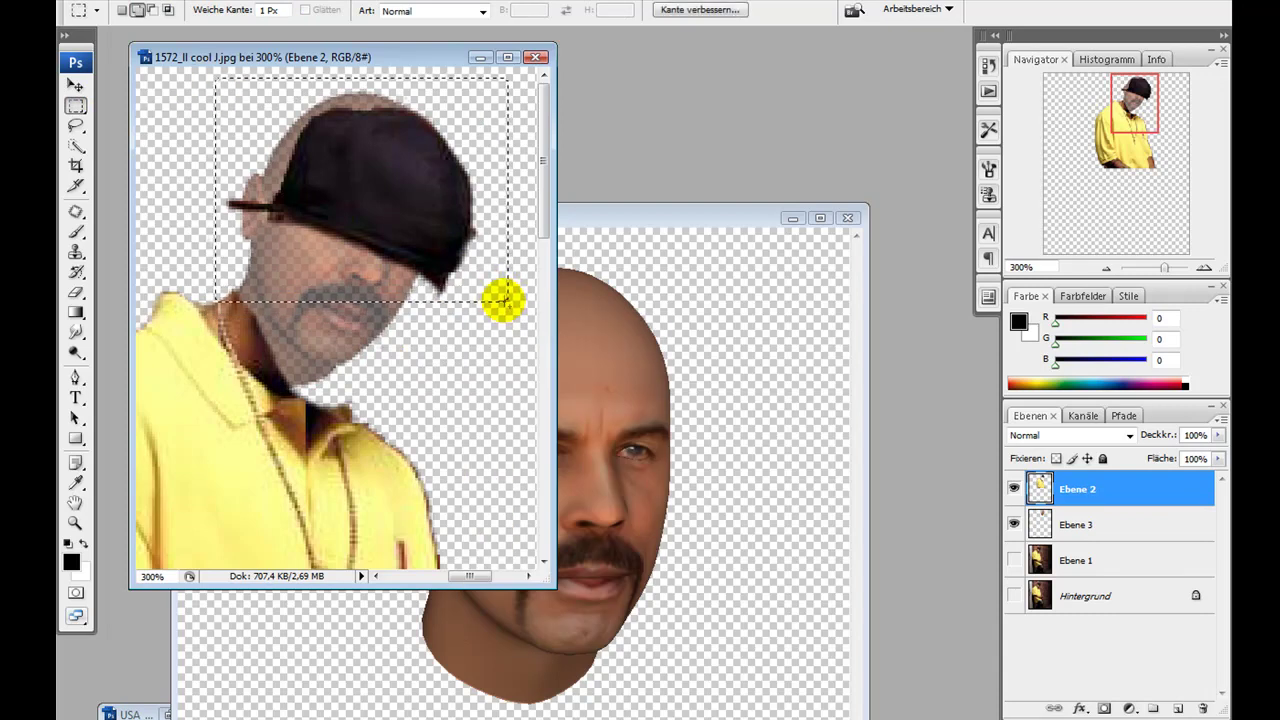
pyautogui.hotkey('ctrl', 'j')
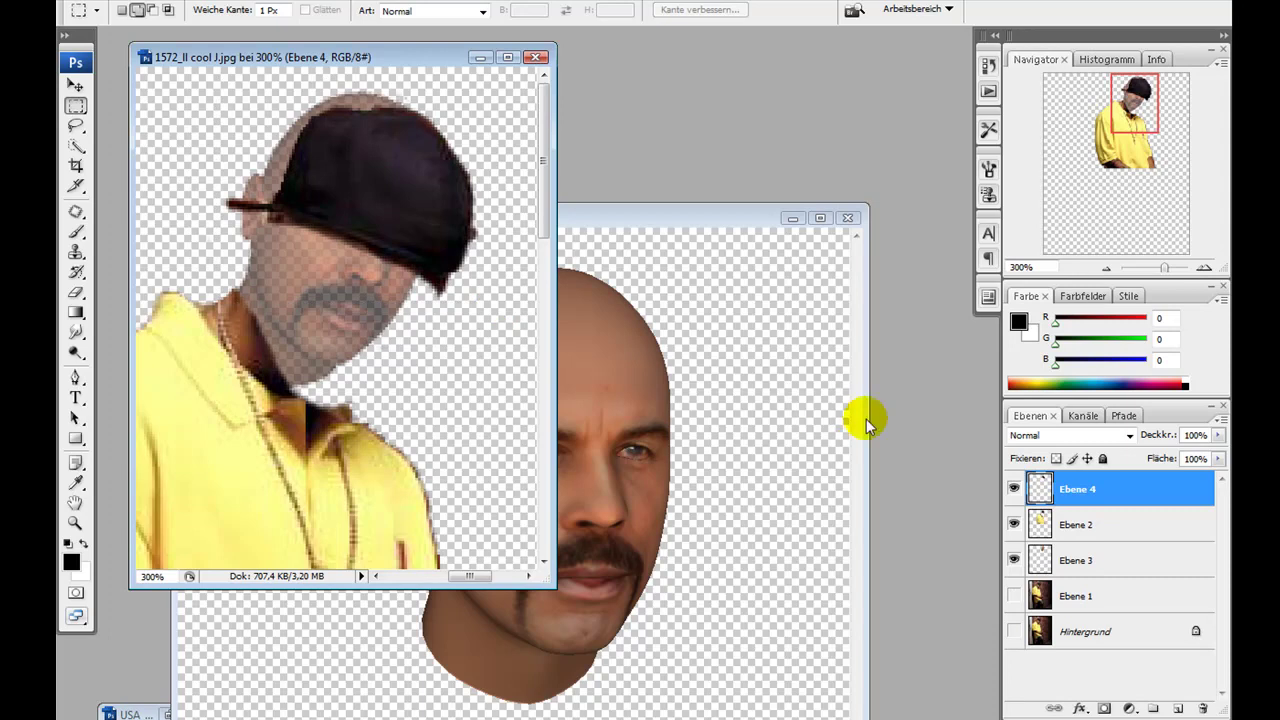
# Erase the cap from Ebene 2 with a 28 px eraser, hiding Ebene 4 to clear the remains
pyautogui.click(1105, 524)
pyautogui.click(76, 293)
pyautogui.rightClick(302, 148)
pyautogui.click(342, 191)
pyautogui.moveTo(325, 140); pyautogui.dragTo(418, 134)
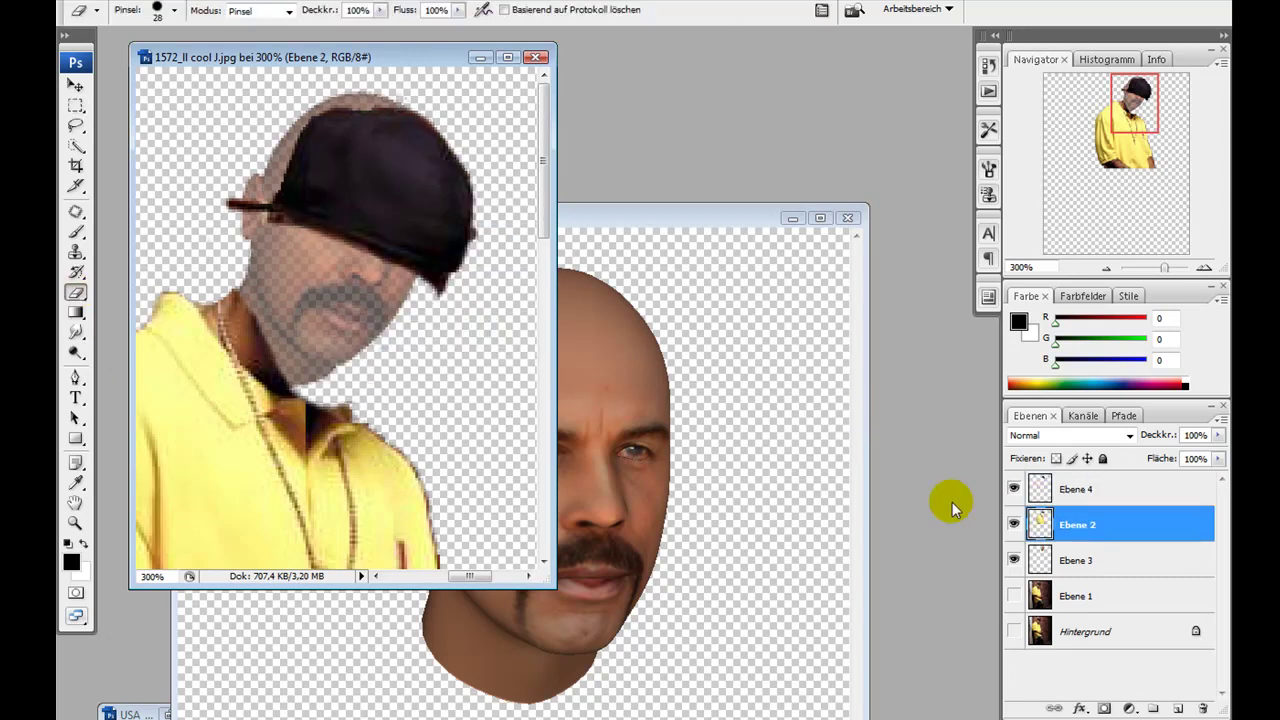
pyautogui.click(1014, 489)
pyautogui.moveTo(268, 195)
pyautogui.mouseDown()
pyautogui.moveTo(371, 188)
pyautogui.moveTo(373, 217)
pyautogui.mouseUp()
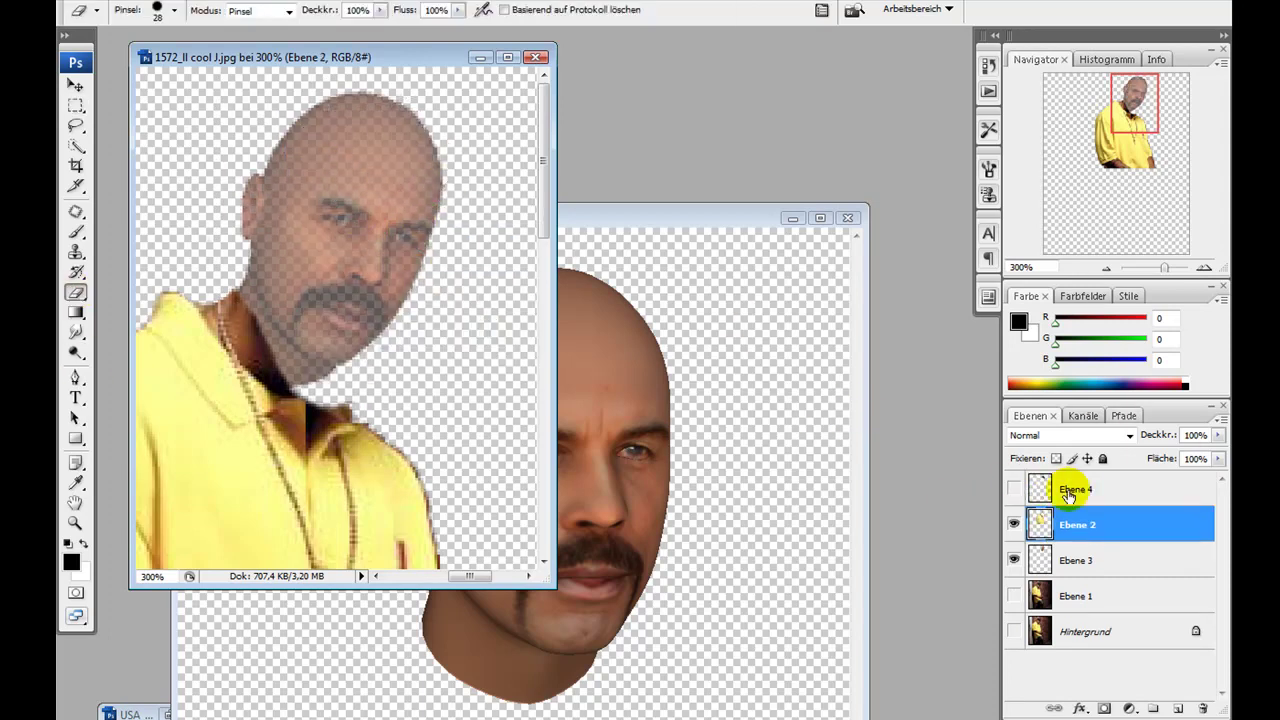
# Set Ebene 3's opacity to 100% and show Ebene 4 again
pyautogui.click(1084, 557)
pyautogui.click(1218, 436)
pyautogui.click(1217, 454)
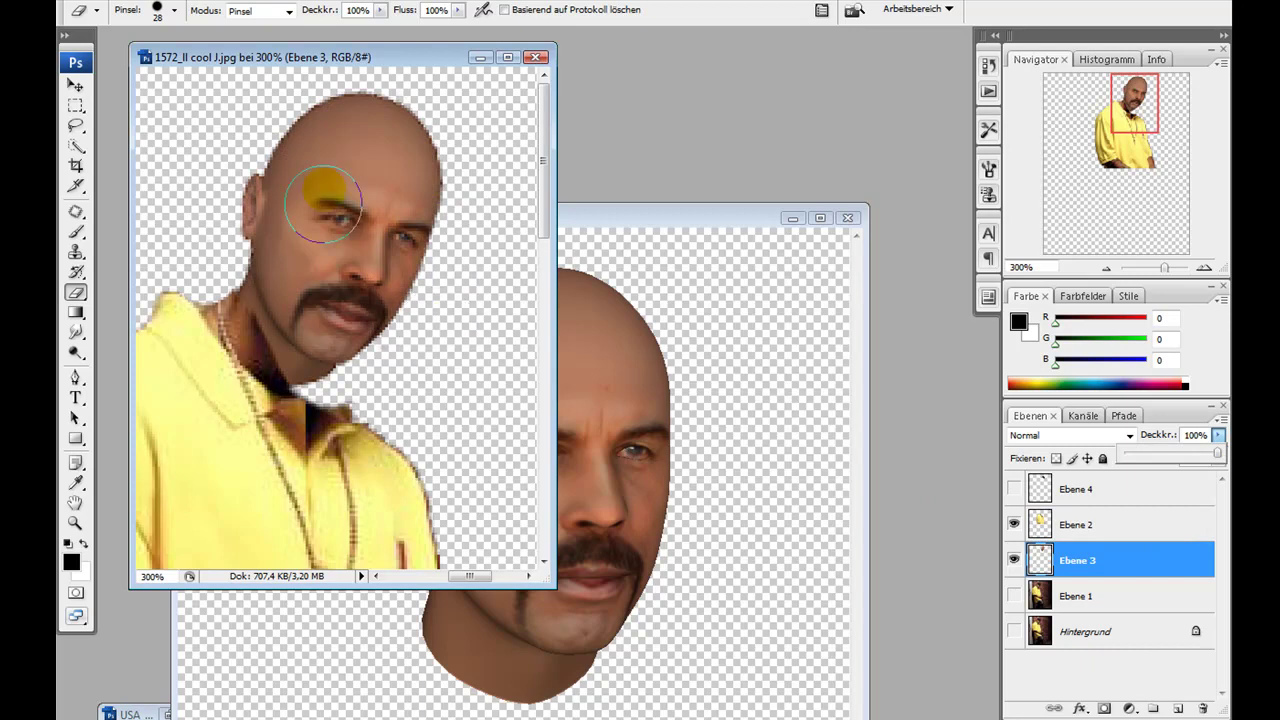
pyautogui.click(1014, 489)
# Undo the accidental layer move and shift the cap on Ebene 4 up above the eyes
pyautogui.press('v')
pyautogui.moveTo(395, 223)
pyautogui.mouseDown()
pyautogui.moveTo(382, 208)
pyautogui.moveTo(427, 168)
pyautogui.moveTo(430, 137)
pyautogui.mouseUp()
pyautogui.hotkey('ctrl', 'z')
pyautogui.keyDown('ctrl'); pyautogui.click(438, 188); pyautogui.keyUp('ctrl')
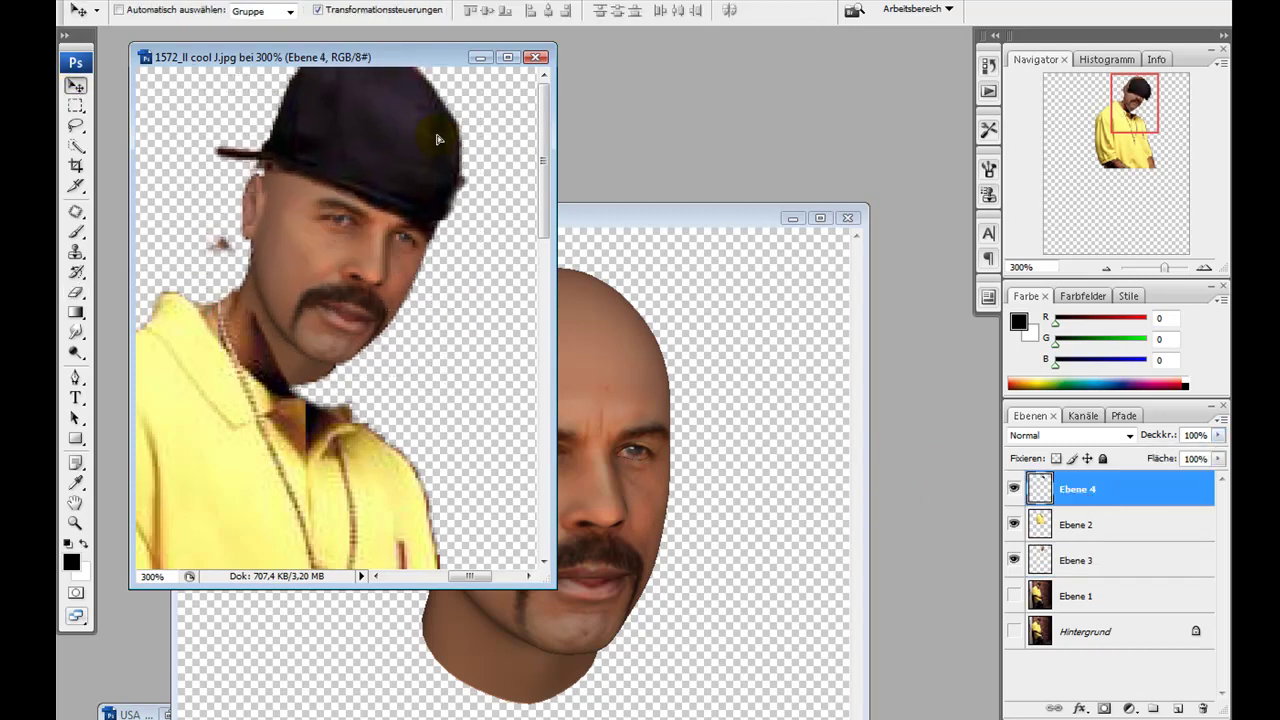
# Erase the stray pixels beside the face on Ebene 4 and nudge the cap slightly down
pyautogui.click(78, 294)
pyautogui.moveTo(194, 234); pyautogui.dragTo(207, 226)
pyautogui.click(76, 86)
pyautogui.moveTo(256, 145); pyautogui.dragTo(256, 154)
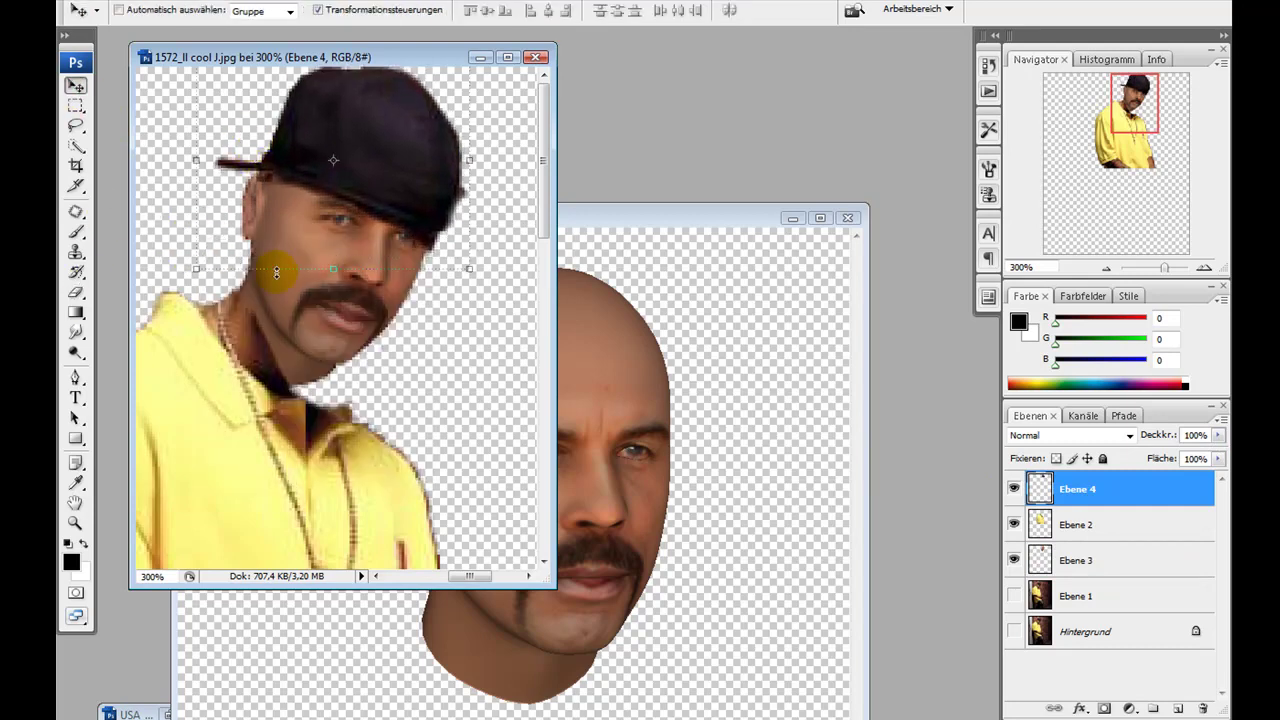
# Rotate the cap about -12.5°, scale it to about 98.1% by 96.6% on the forehead and apply the transformation
pyautogui.moveTo(428, 280); pyautogui.dragTo(423, 200)
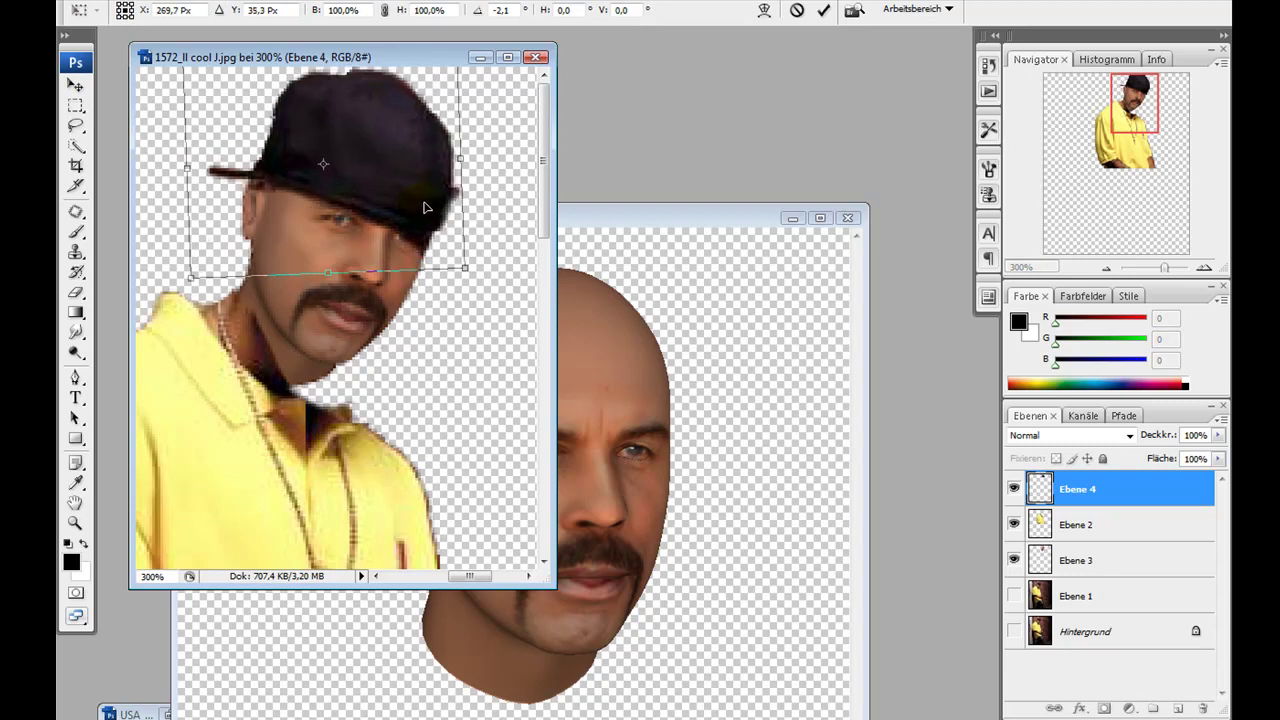
pyautogui.moveTo(471, 266); pyautogui.dragTo(506, 252)
pyautogui.moveTo(423, 173); pyautogui.dragTo(413, 174)
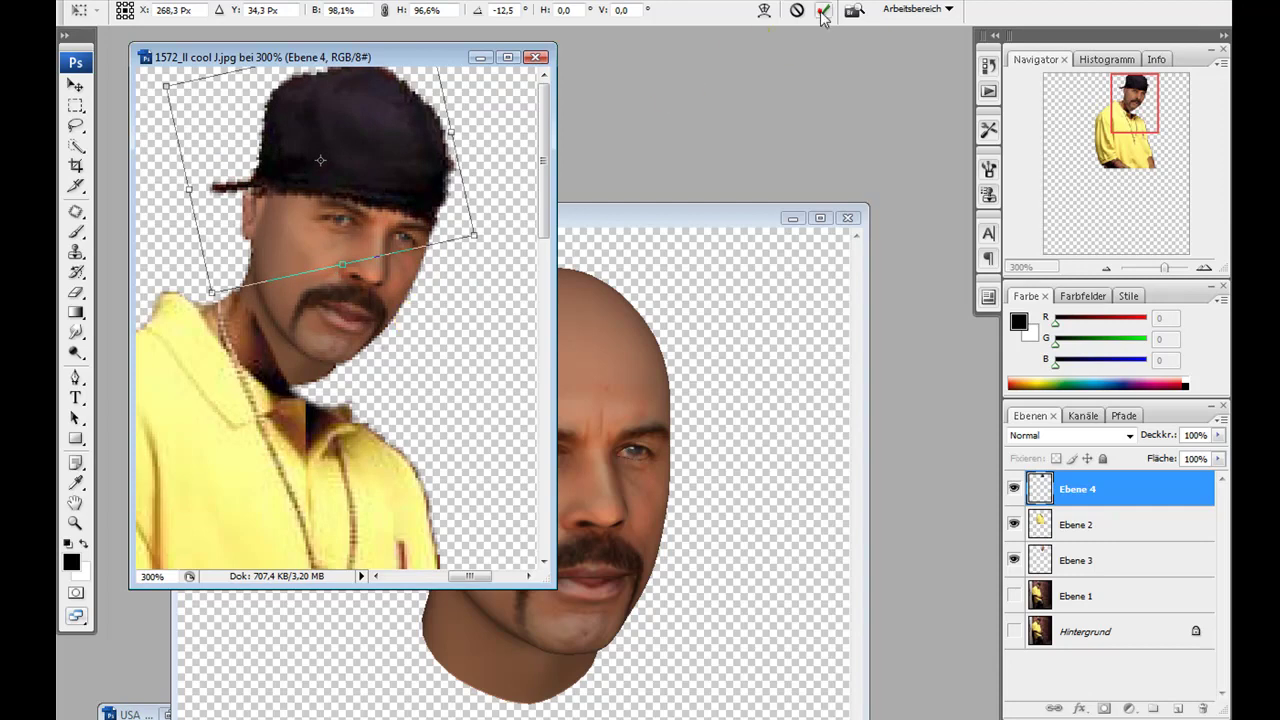
pyautogui.click(823, 10)
# Erase the original neck remnants on Ebene 2 with a 9 px eraser and shift the body up and right beneath the head
pyautogui.click(1045, 548)
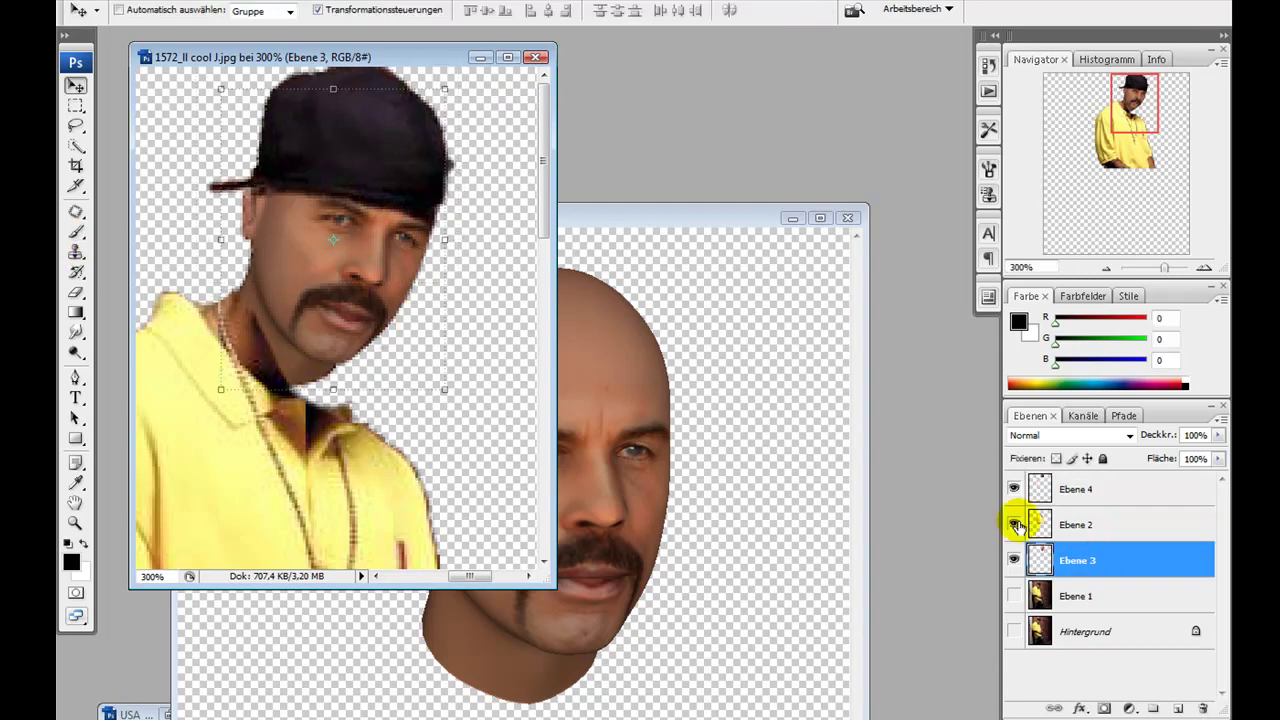
pyautogui.click(1020, 524)
pyautogui.click(75, 292)
pyautogui.rightClick(240, 315)
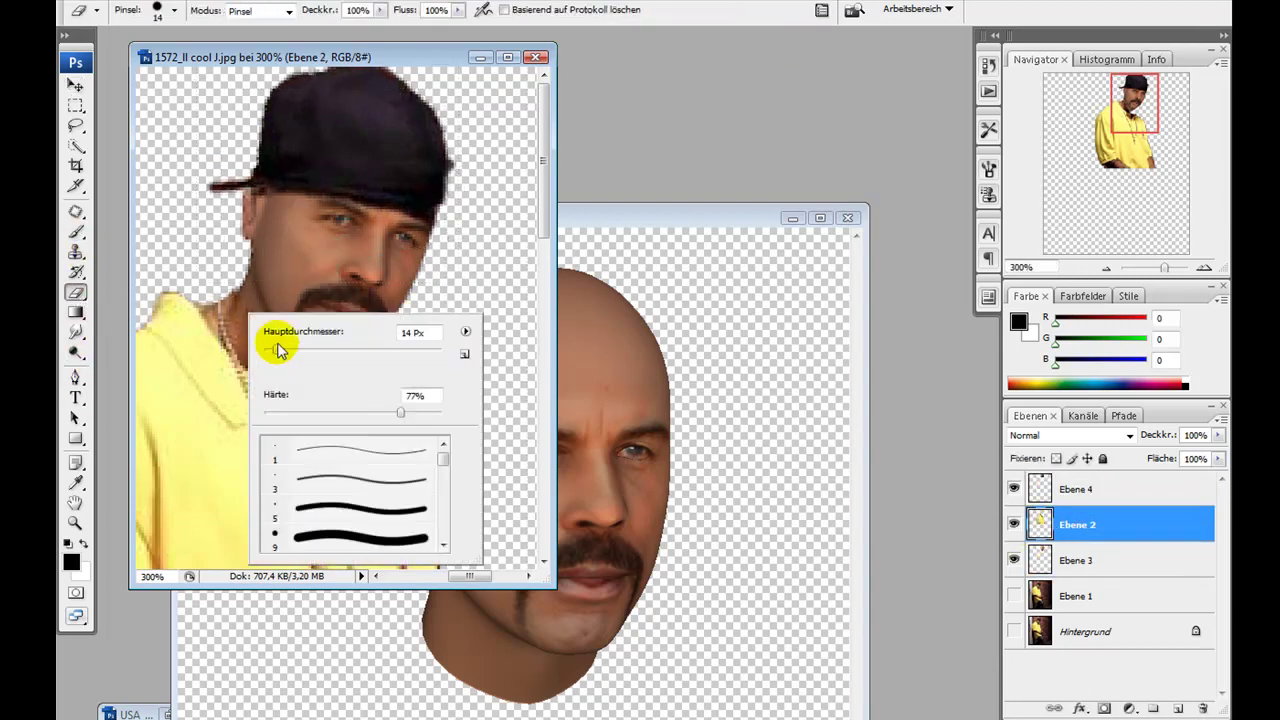
pyautogui.press('Return')
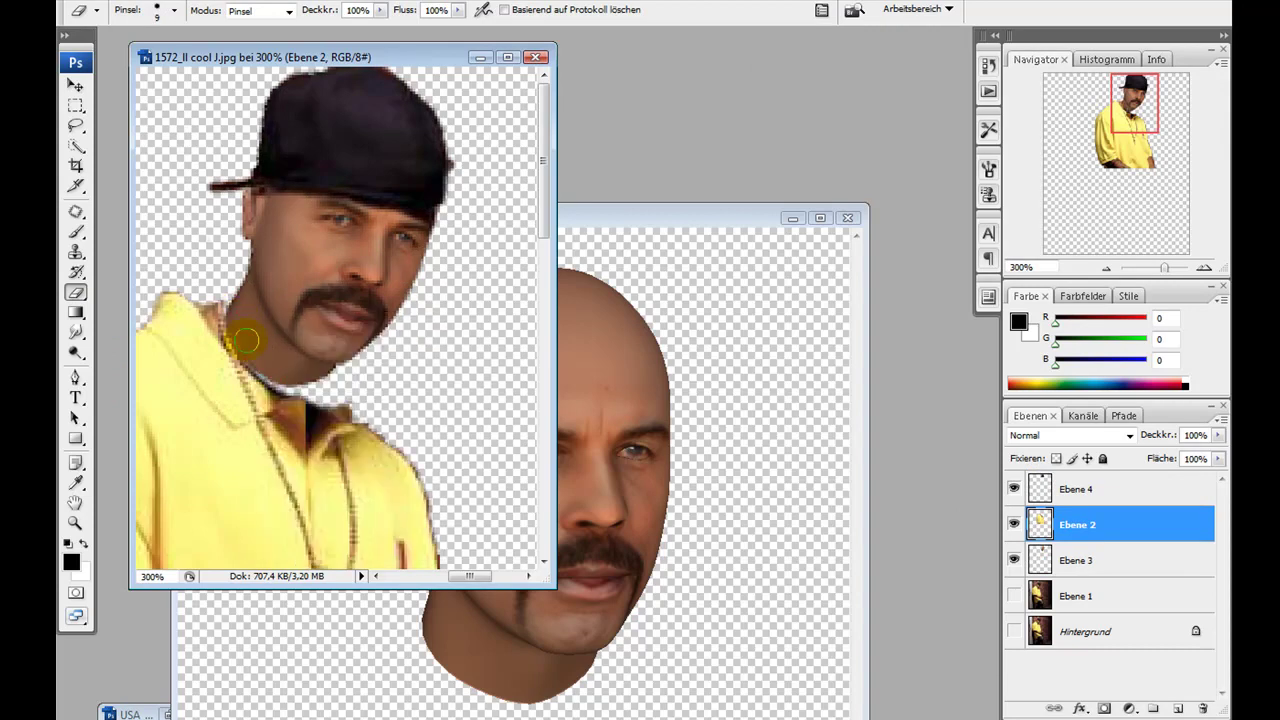
pyautogui.click(76, 84)
pyautogui.moveTo(258, 483); pyautogui.dragTo(283, 468)
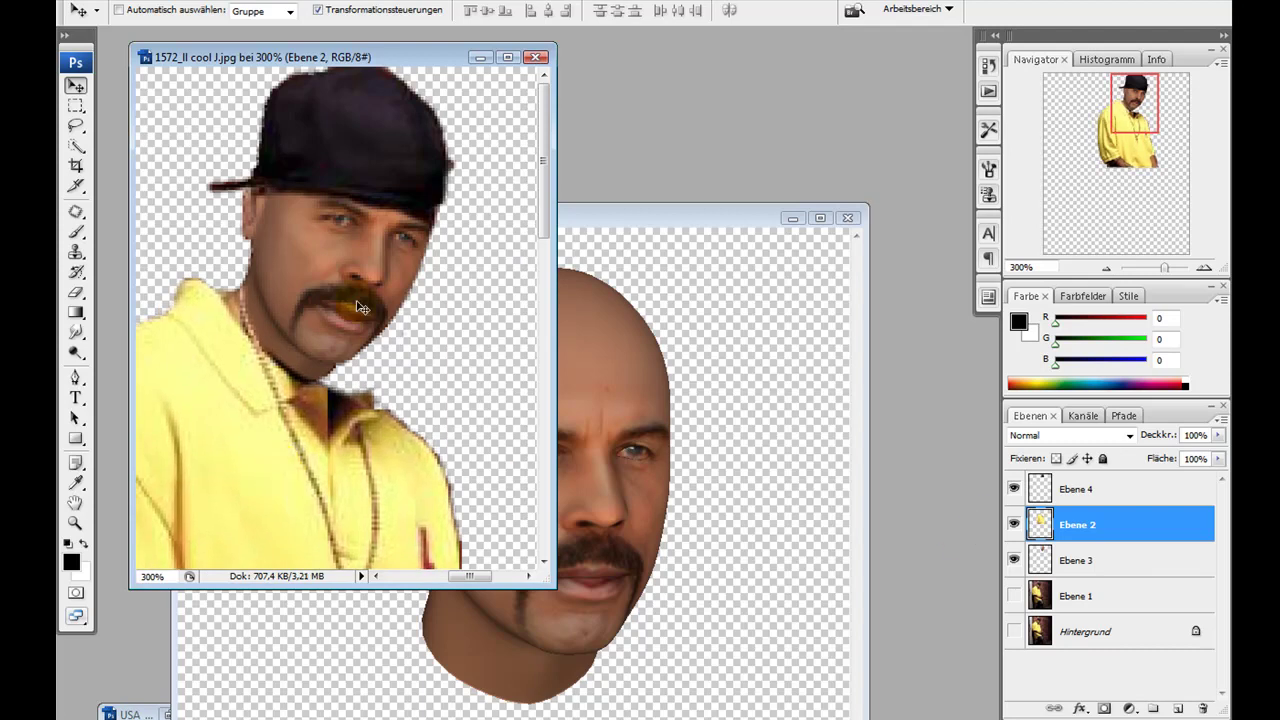
# Clone skin on Ebene 3 to extend the neck below the chin and erase the old dark neck area on Ebene 2
pyautogui.click(1150, 563)
pyautogui.click(76, 252)
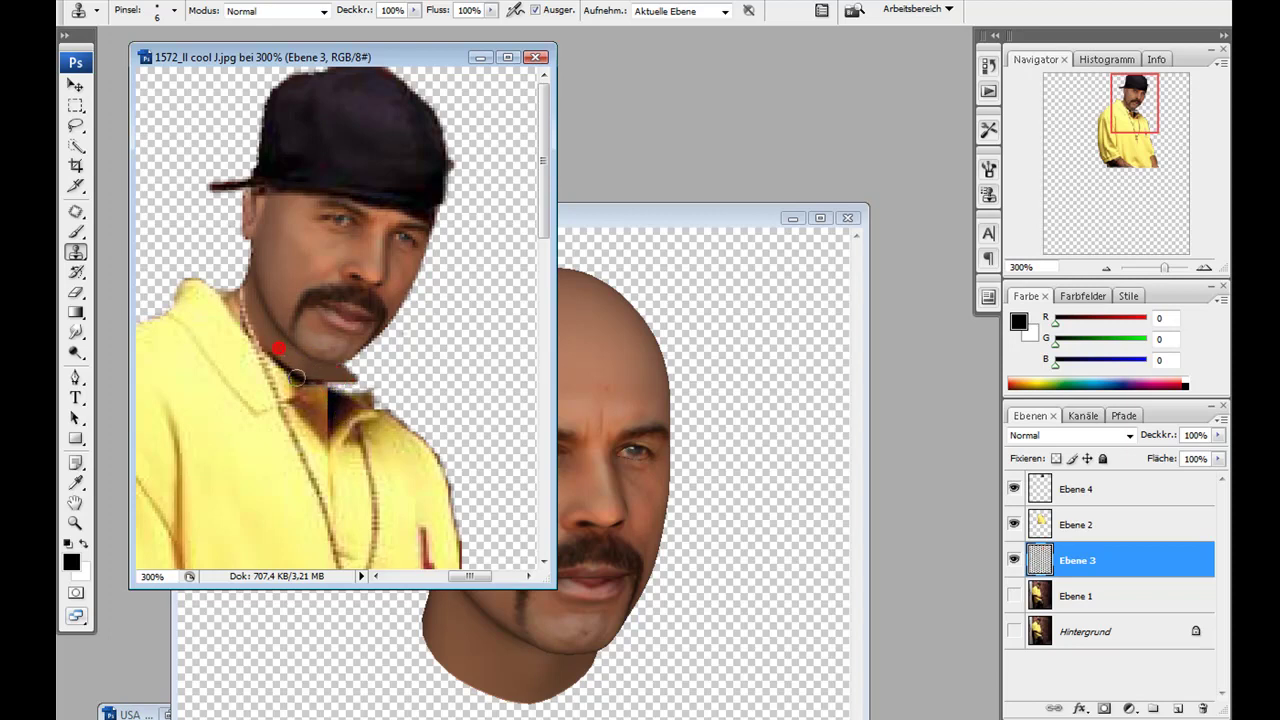
pyautogui.click(1072, 535)
pyautogui.click(75, 292)
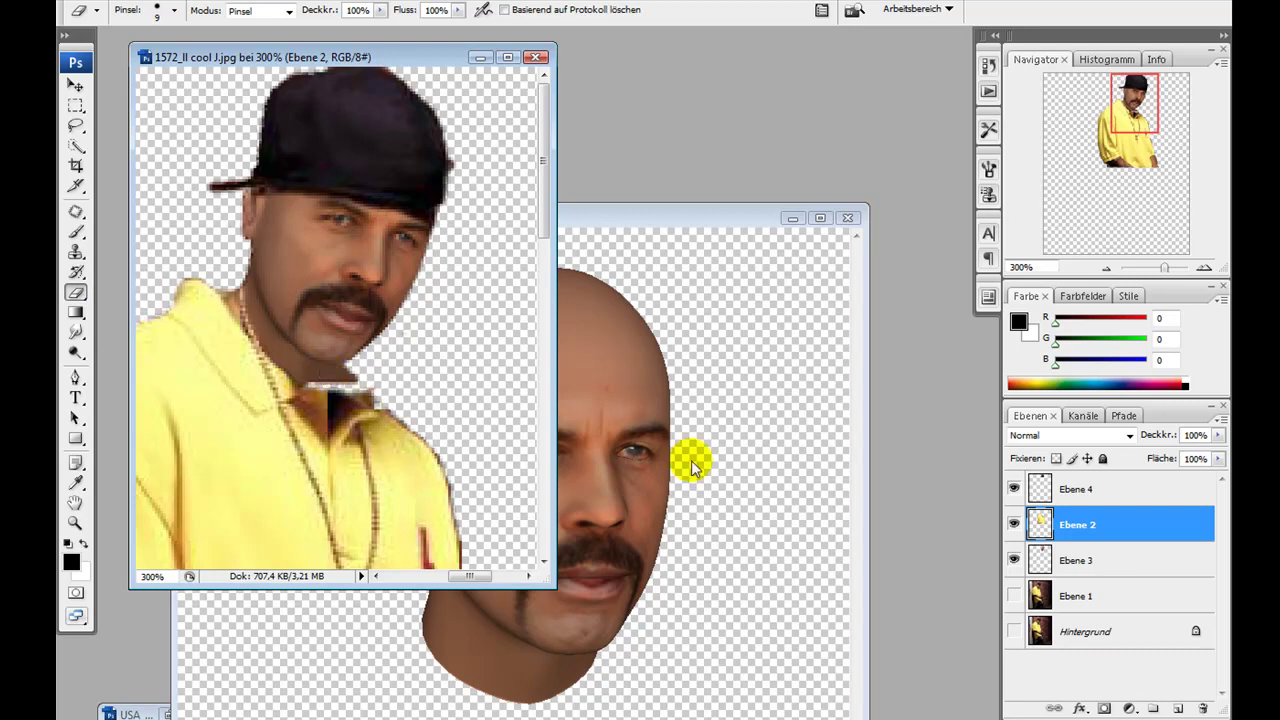
# Sample the brown neck tone (RGB 95, 62, 43) and paint the gap above the collar on Ebene 3 with a 7 px brush
pyautogui.hotkey('alt', '[')
pyautogui.click(78, 234)
pyautogui.click(76, 481)
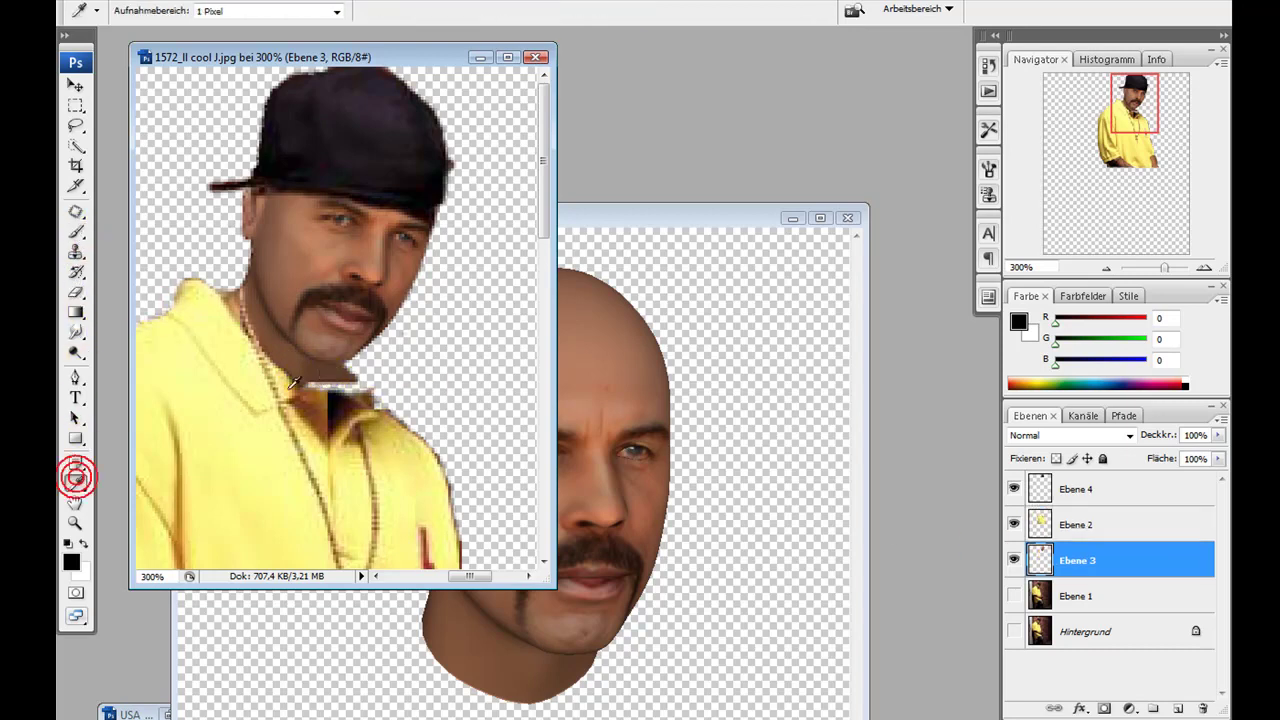
pyautogui.click(318, 372)
pyautogui.click(77, 231)
pyautogui.rightClick(336, 379)
pyautogui.click(367, 425)
pyautogui.press('Return')
pyautogui.hotkey('ctrl', '+')
pyautogui.hotkey('ctrl', '+')
pyautogui.hotkey('ctrl', '+')
pyautogui.hotkey('ctrl', '+')
pyautogui.hotkey('ctrl', '+')
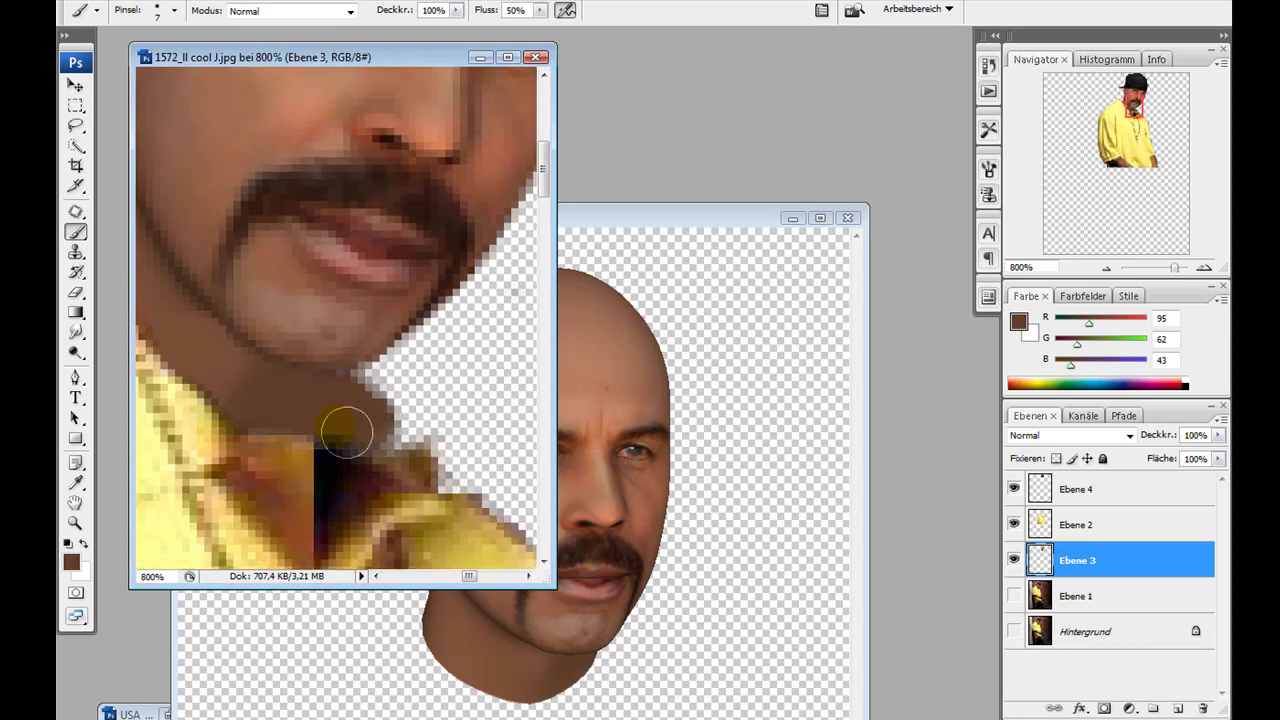
pyautogui.click(390, 417)
pyautogui.hotkey('ctrl', '-')
pyautogui.hotkey('ctrl', '-')
pyautogui.hotkey('ctrl', '-')
pyautogui.hotkey('ctrl', '-')
pyautogui.hotkey('ctrl', '-')
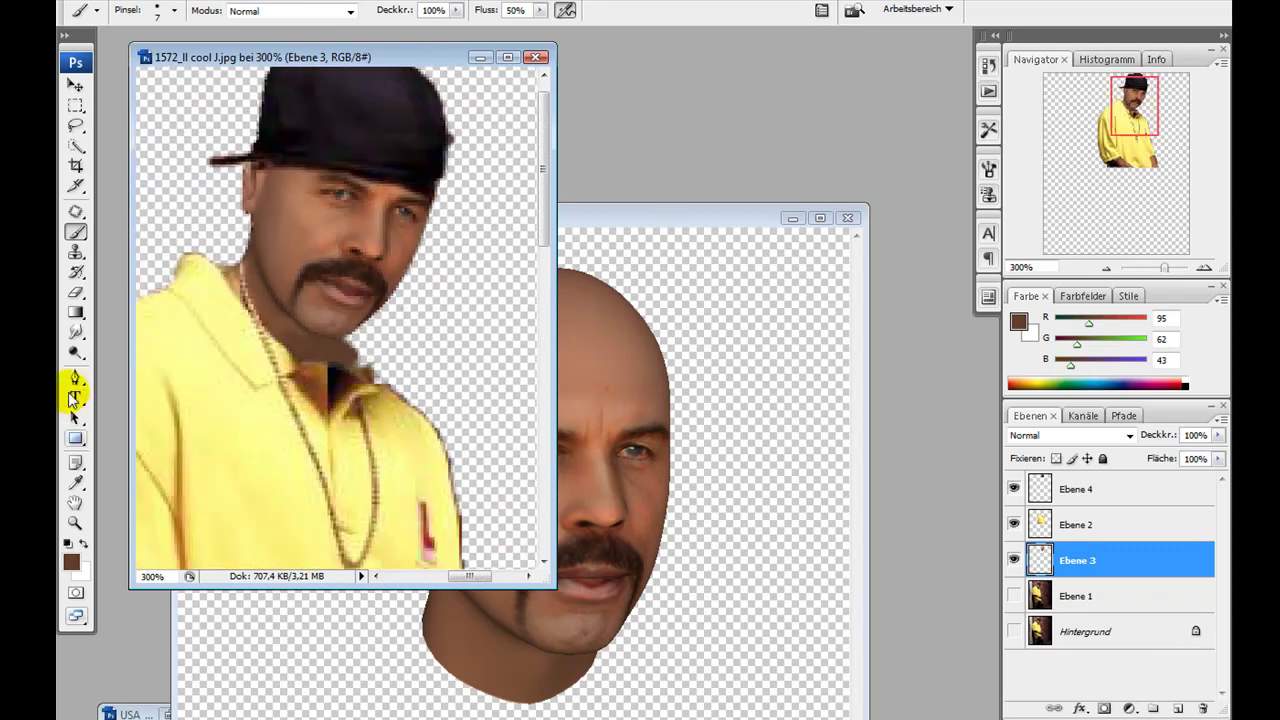
# Erase the excess painted skin to the right of the neck on Ebene 3
pyautogui.click(75, 292)
pyautogui.moveTo(358, 346); pyautogui.dragTo(421, 347)
pyautogui.scroll(1, 429, 337)
pyautogui.click(312, 328)
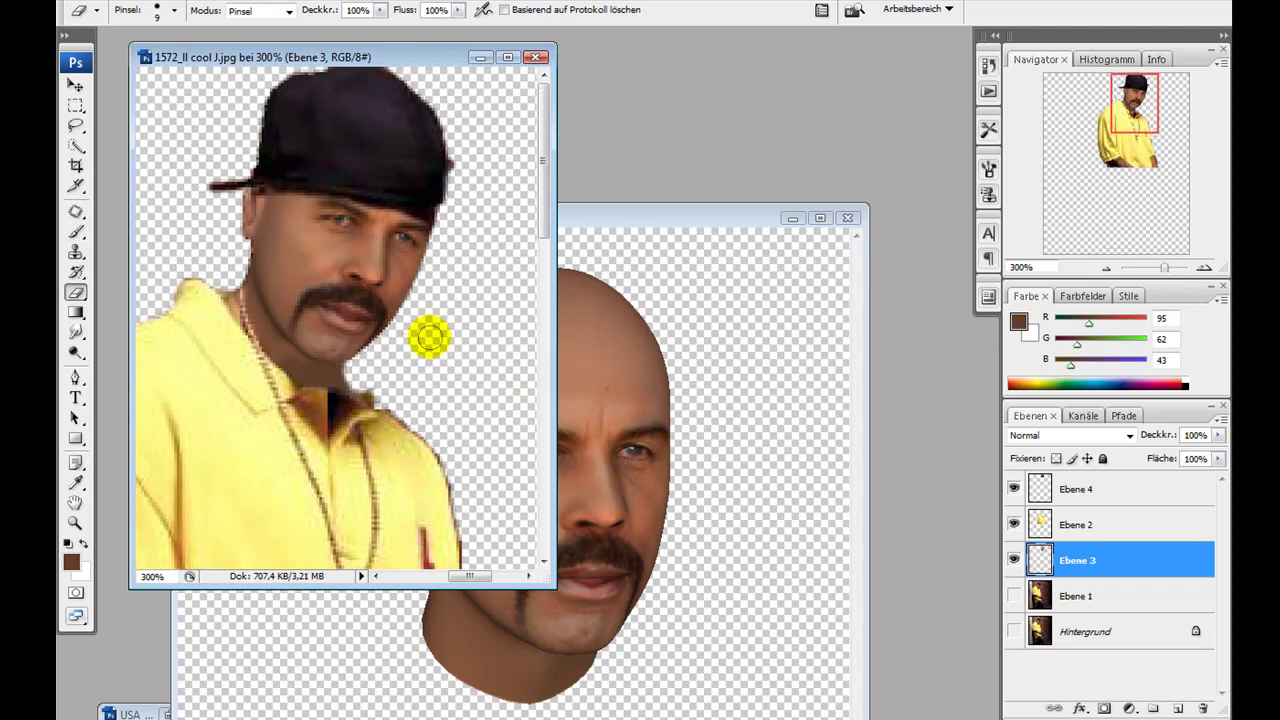
# Smudge the edges of the neck on Ebene 3 with an 8 px brush and check the whole figure
pyautogui.click(75, 332)
pyautogui.rightClick(268, 357)
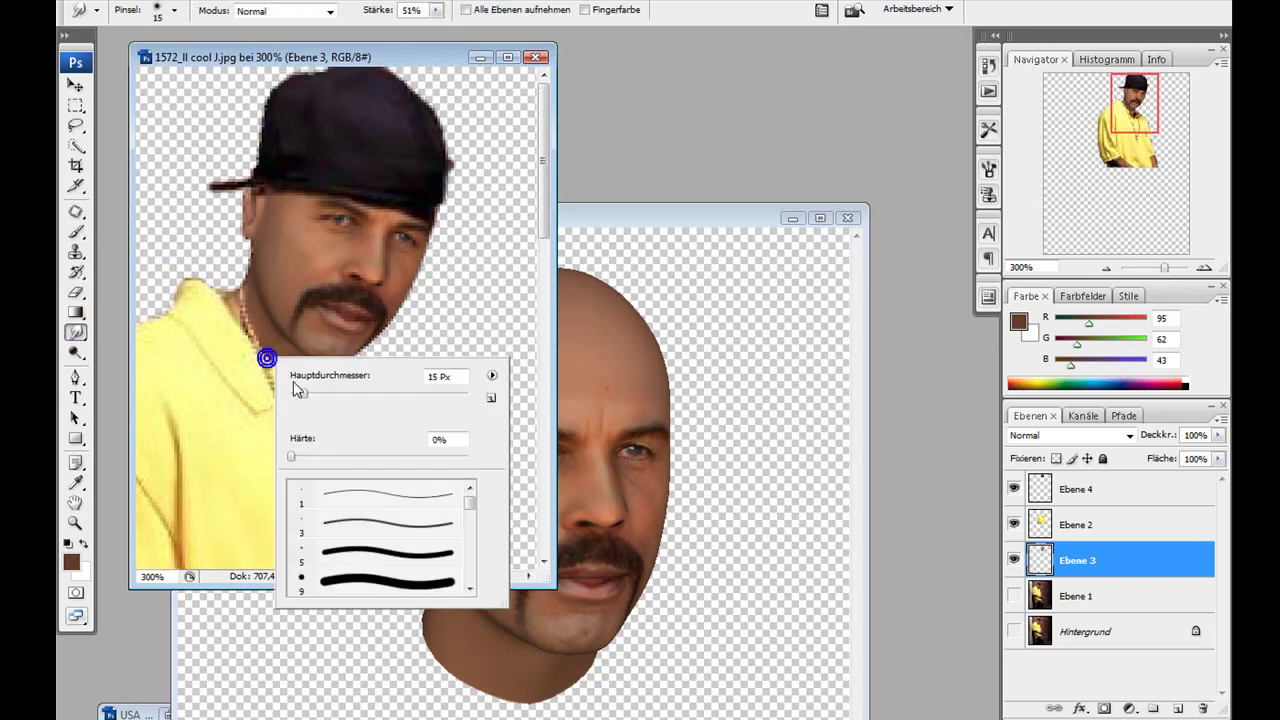
pyautogui.click(306, 376)
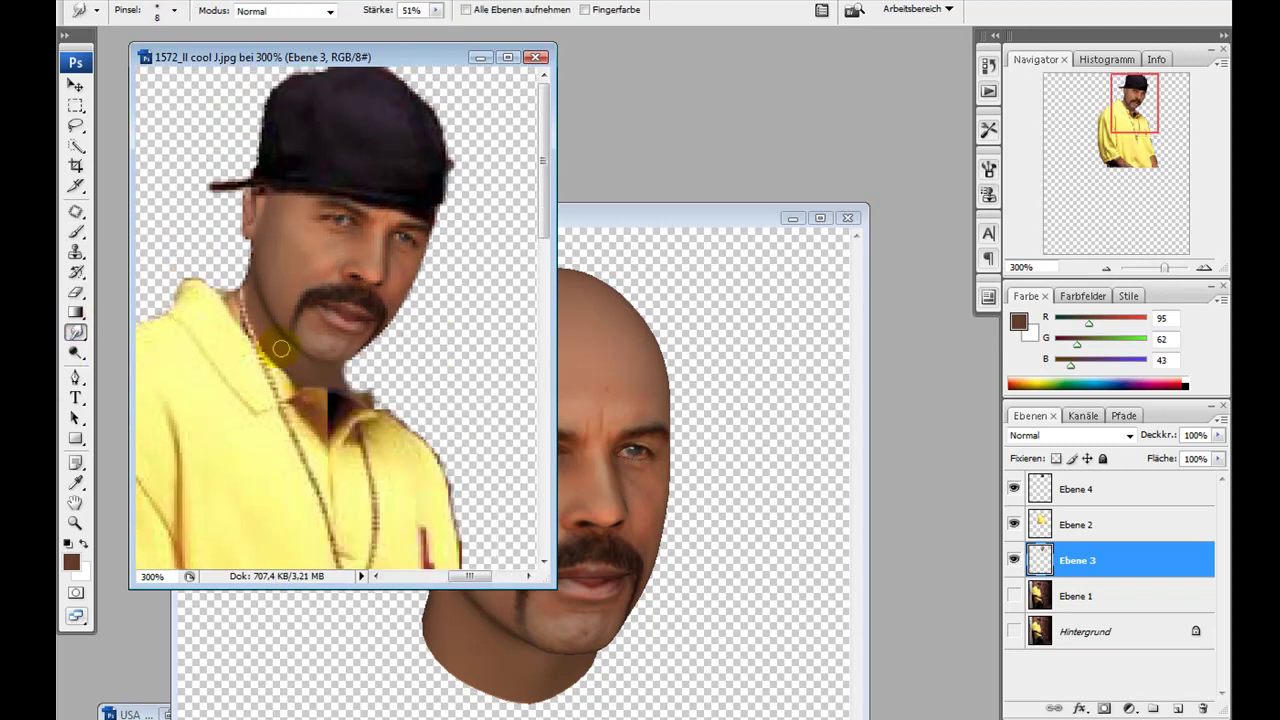
pyautogui.hotkey('ctrl', 'alt', '0')
pyautogui.hotkey('ctrl', '+')
pyautogui.moveTo(1101, 204); pyautogui.dragTo(1119, 163)
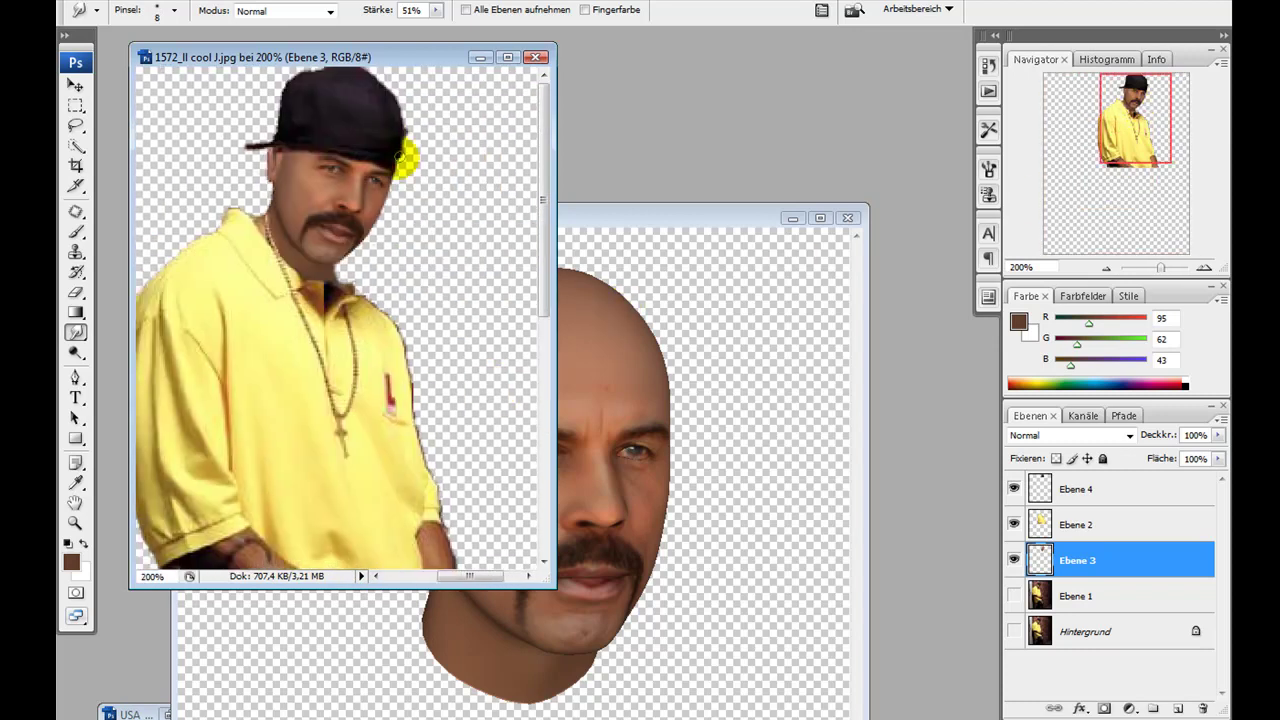
# Minimise the bald head document, move the man's document aside and bring up the USA_192.png flag
pyautogui.click(792, 217)
pyautogui.moveTo(423, 54); pyautogui.dragTo(812, 76)
pyautogui.click(169, 710)
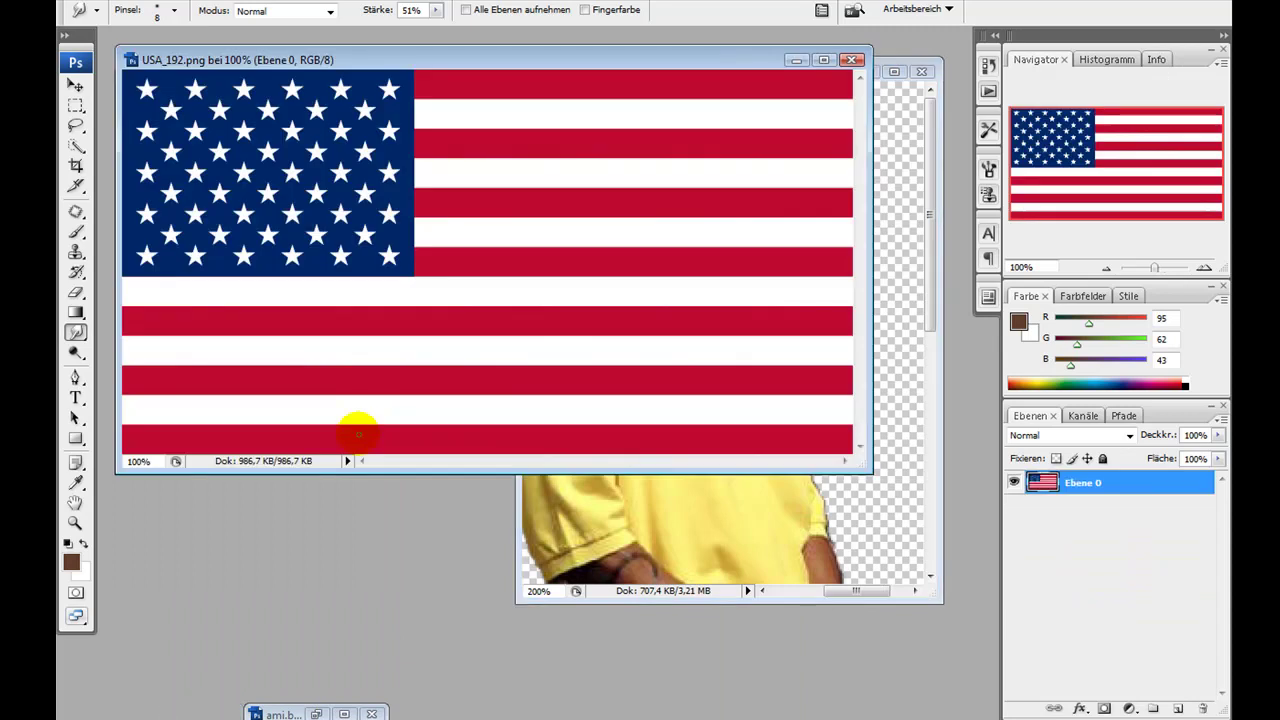
pyautogui.moveTo(704, 60); pyautogui.dragTo(758, 130)
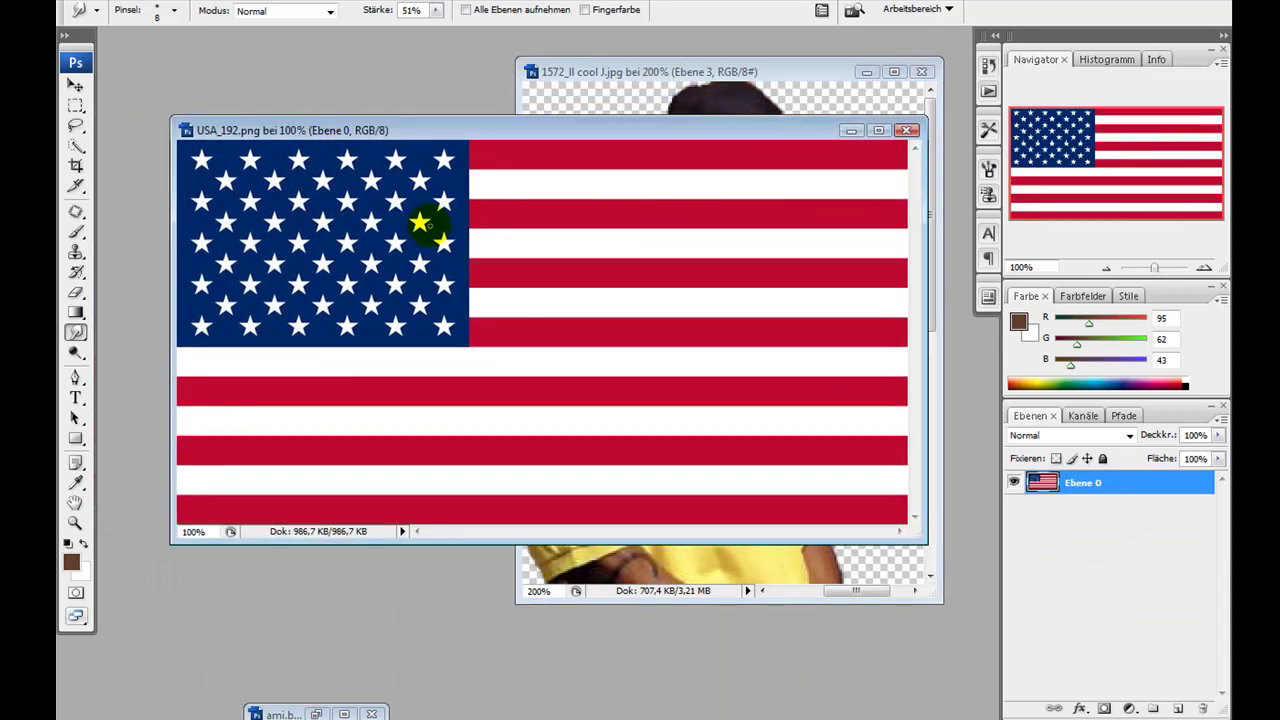
# Duplicate the flag layer with the original hidden, and resize the image to 90 × 120 pixels
pyautogui.hotkey('ctrl', 'j')
pyautogui.click(1014, 506)
pyautogui.click(169, 1)
pyautogui.click(212, 117)
pyautogui.write('90')
pyautogui.press('Tab')
pyautogui.write('120')
pyautogui.press('Return')
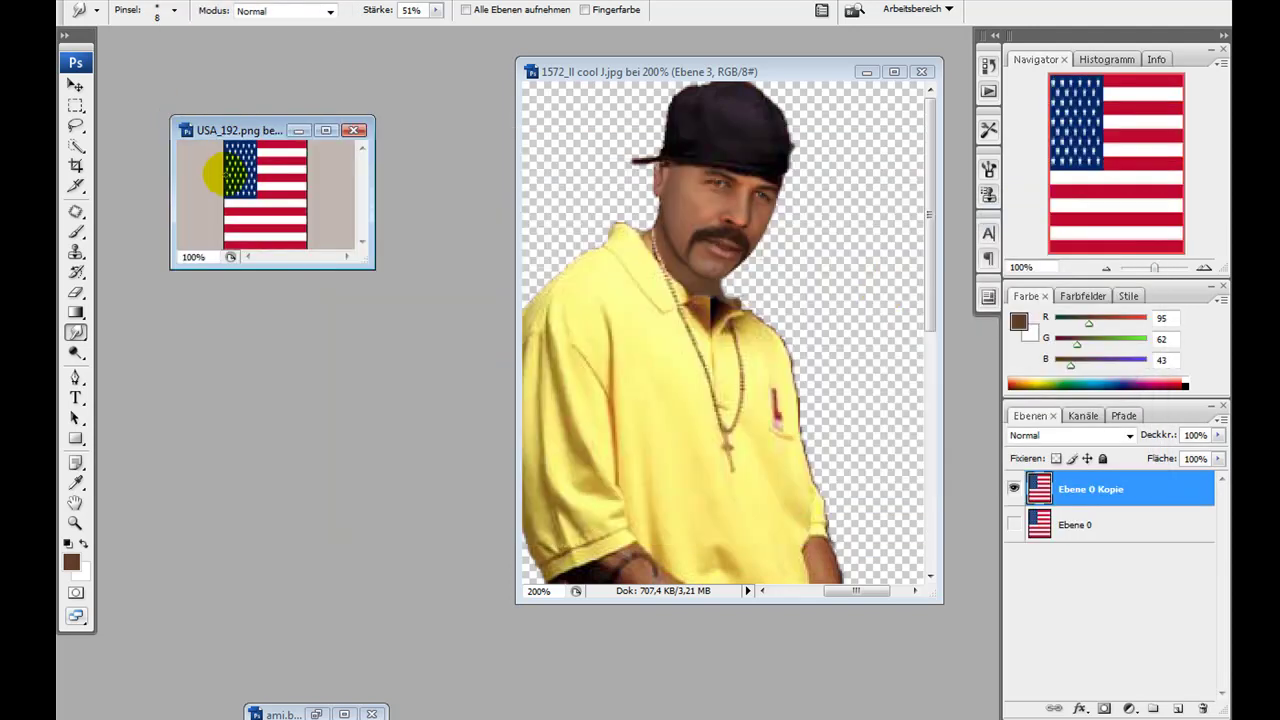
# Try the Radialer Weichzeichner filter on the flag copy, then undo it
pyautogui.click(295, 0)
pyautogui.moveTo(371, 322)
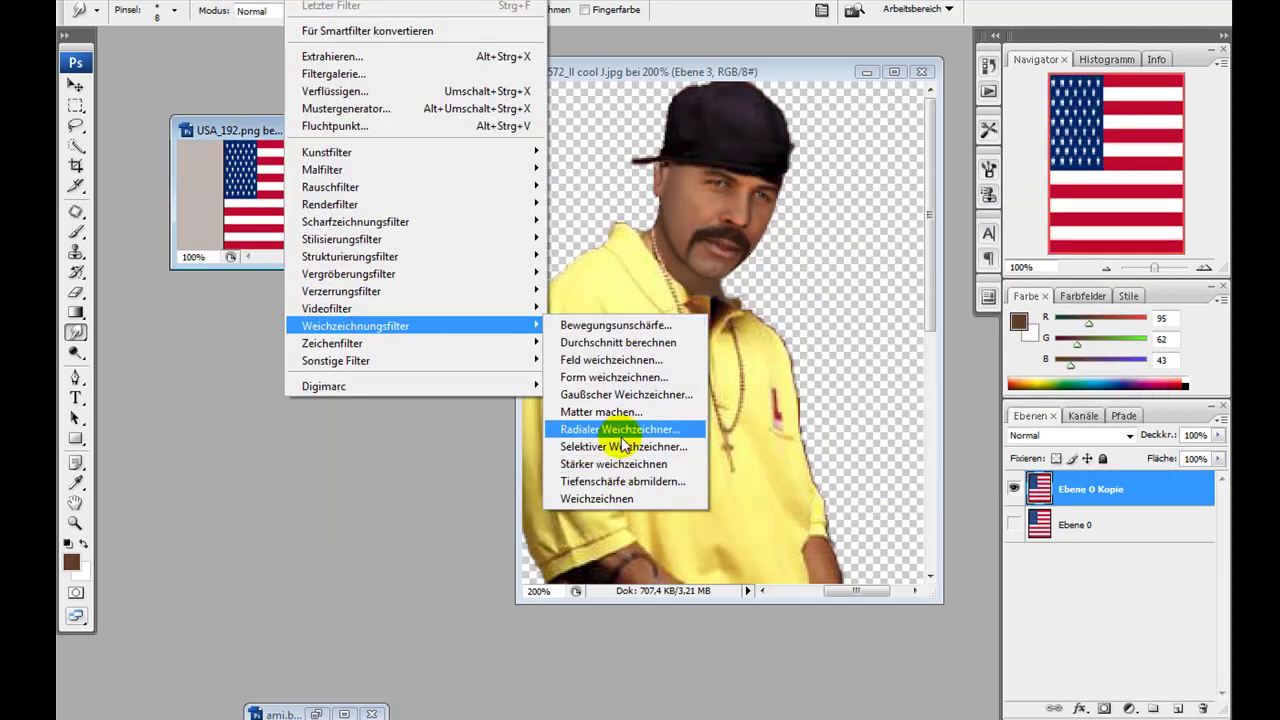
pyautogui.click(612, 424)
pyautogui.click(784, 196)
pyautogui.hotkey('ctrl', 'z')
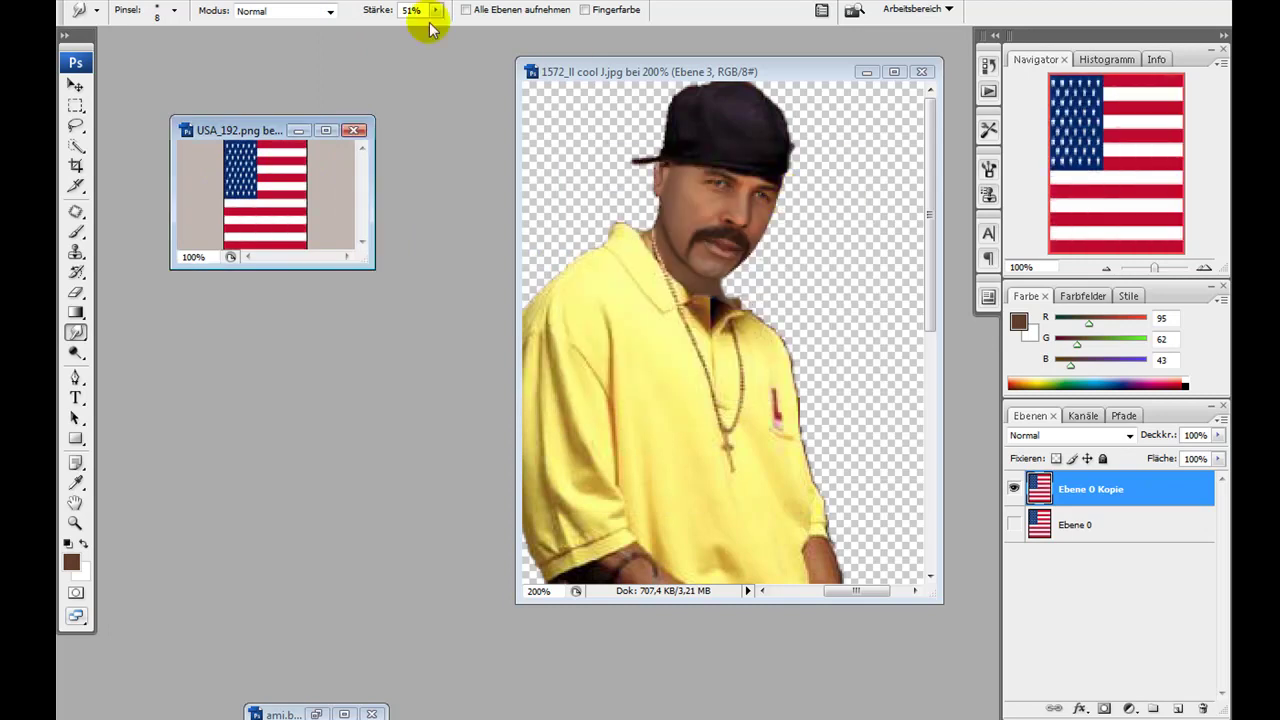
# Apply the Radialer Weichzeichner filter to the flag copy with an adjusted strength
pyautogui.click(295, 0)
pyautogui.moveTo(420, 326)
pyautogui.click(620, 424)
pyautogui.moveTo(615, 214); pyautogui.dragTo(634, 214)
pyautogui.click(787, 196)
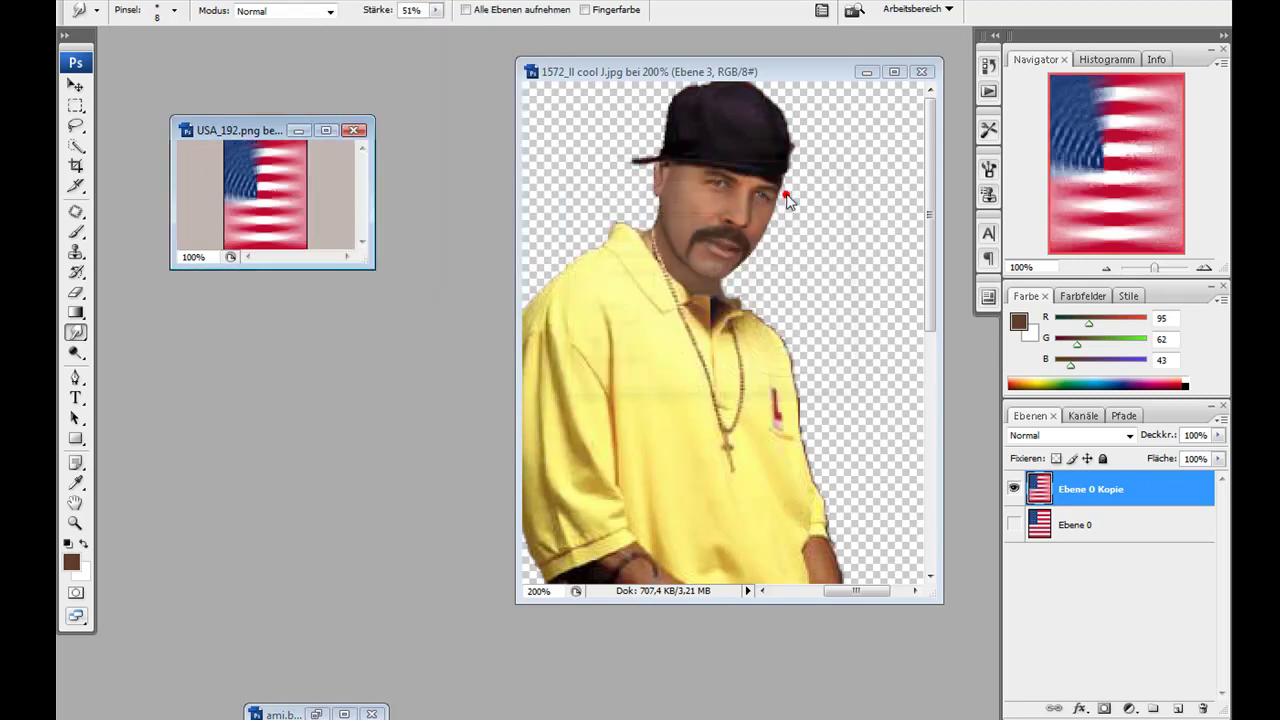
pyautogui.click(295, 0)
pyautogui.moveTo(430, 166)
pyautogui.click(590, 291)
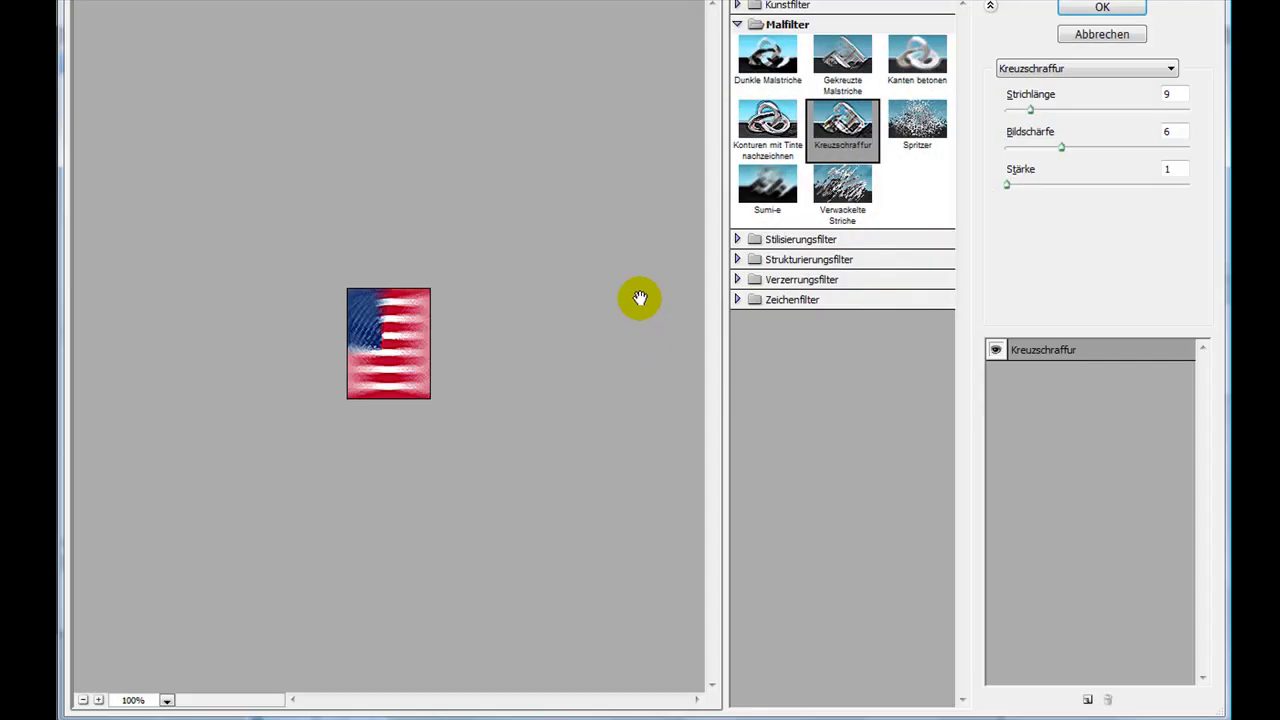
pyautogui.click(842, 120)
pyautogui.click(842, 55)
pyautogui.click(768, 55)
pyautogui.click(918, 122)
pyautogui.click(833, 178)
pyautogui.click(1095, 37)
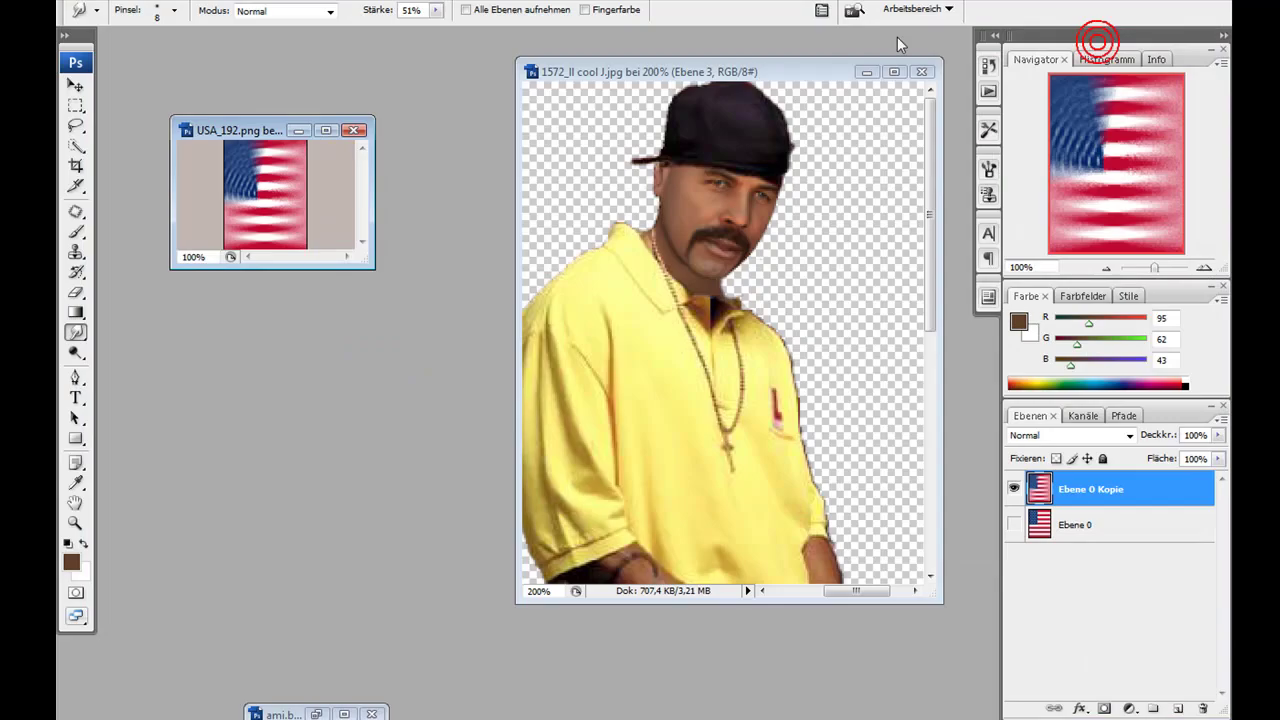
# Duplicate the hidden original flag layer Ebene 0 and make the new copy visible
pyautogui.click(1073, 525)
pyautogui.hotkey('ctrl', 'j')
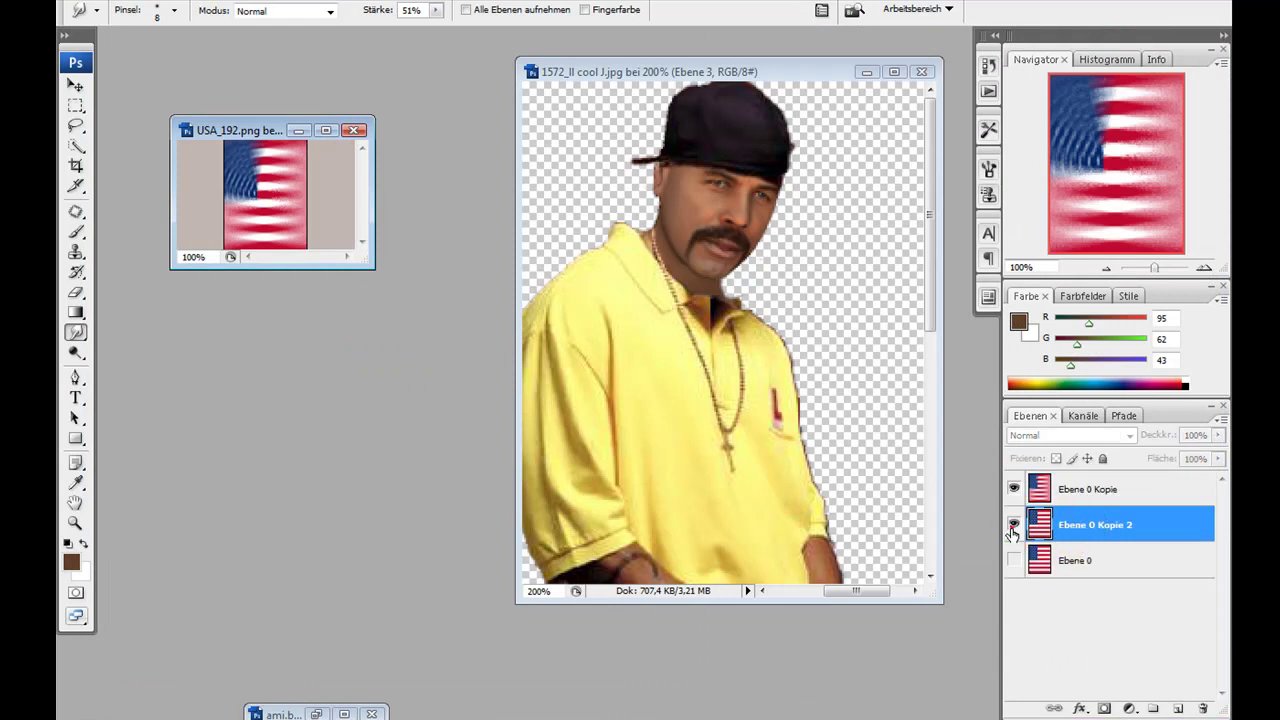
pyautogui.click(1016, 526)
# Apply the Verwackelte Striche filter to Ebene 0 Kopie 2 with longer strokes and a smaller spray radius
pyautogui.click(320, 8)
pyautogui.moveTo(394, 323)
pyautogui.click(614, 391)
pyautogui.press('Return')
pyautogui.click(318, 2)
pyautogui.moveTo(391, 178)
pyautogui.click(612, 285)
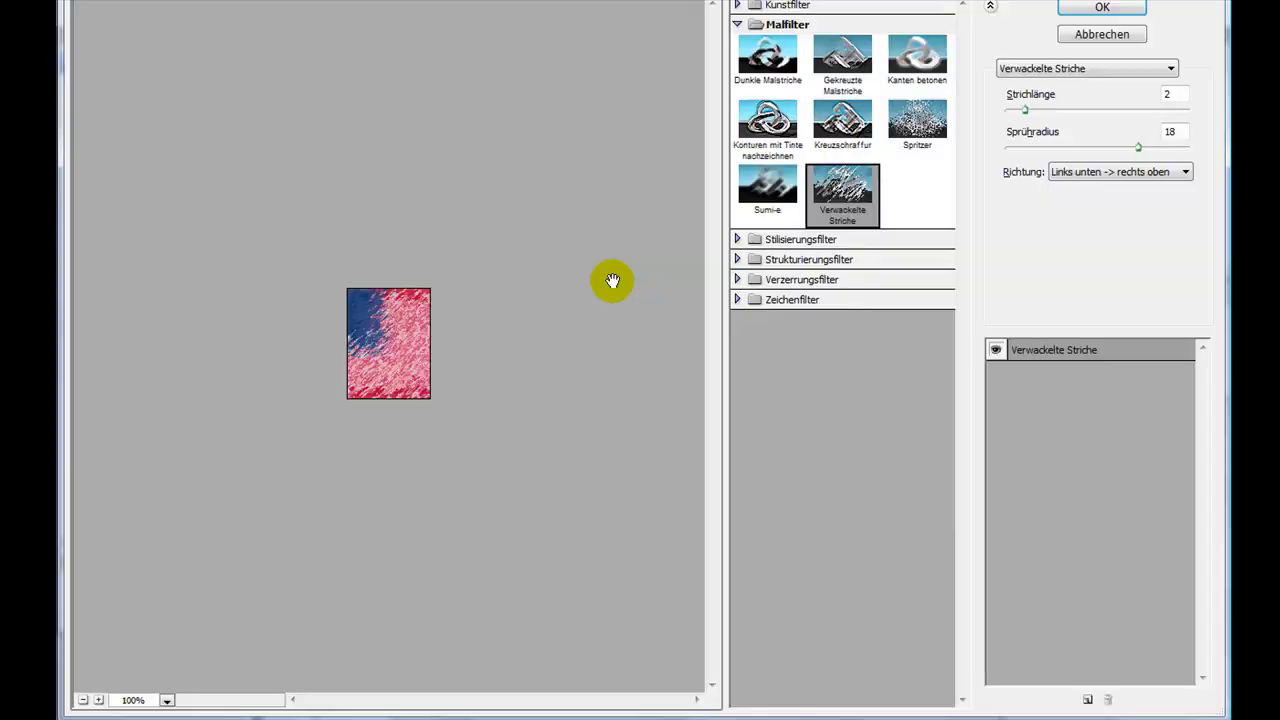
pyautogui.moveTo(1138, 149); pyautogui.dragTo(1079, 149)
pyautogui.moveTo(1026, 112); pyautogui.dragTo(1152, 131)
pyautogui.moveTo(1080, 149)
pyautogui.mouseDown()
pyautogui.moveTo(1143, 152)
pyautogui.moveTo(1064, 150)
pyautogui.mouseUp()
pyautogui.click(1102, 9)
# Compare the two filtered flag copies by toggling their visibility, leaving both shown
pyautogui.click(1014, 489)
pyautogui.click(1014, 523)
pyautogui.click(1014, 523)
pyautogui.click(1014, 489)
pyautogui.click(1015, 524)
pyautogui.click(1015, 524)
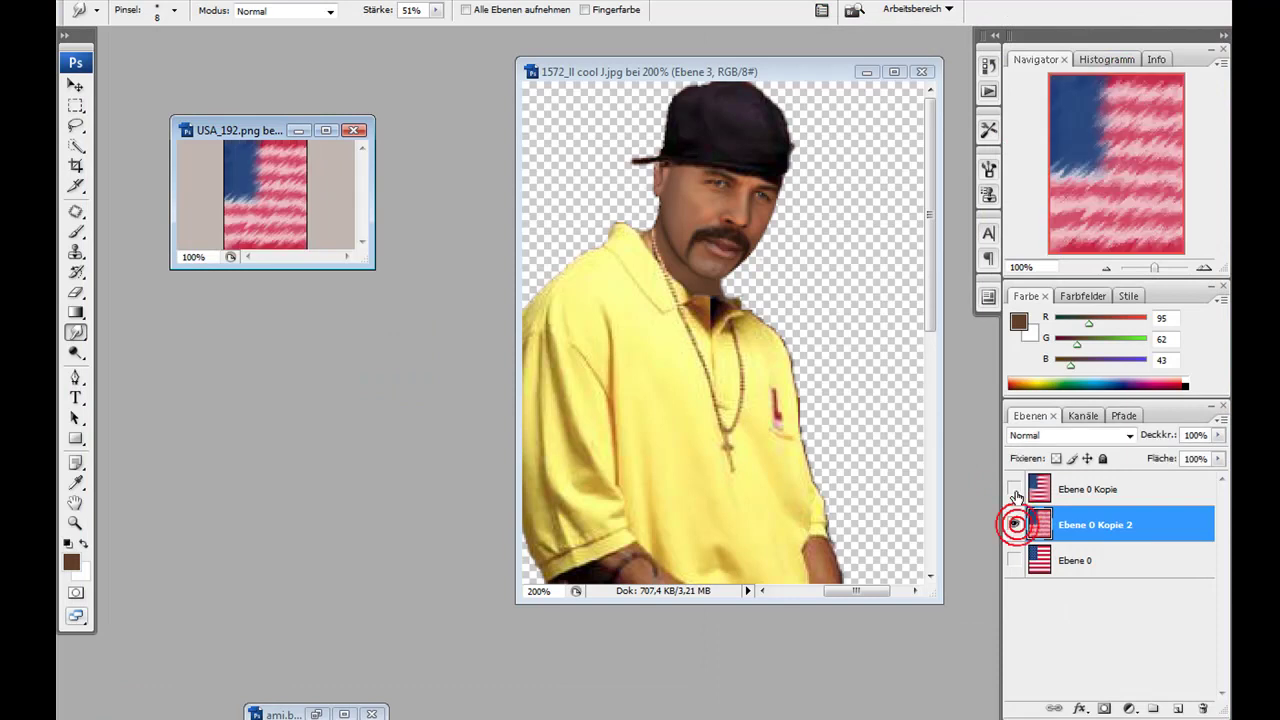
pyautogui.click(1015, 490)
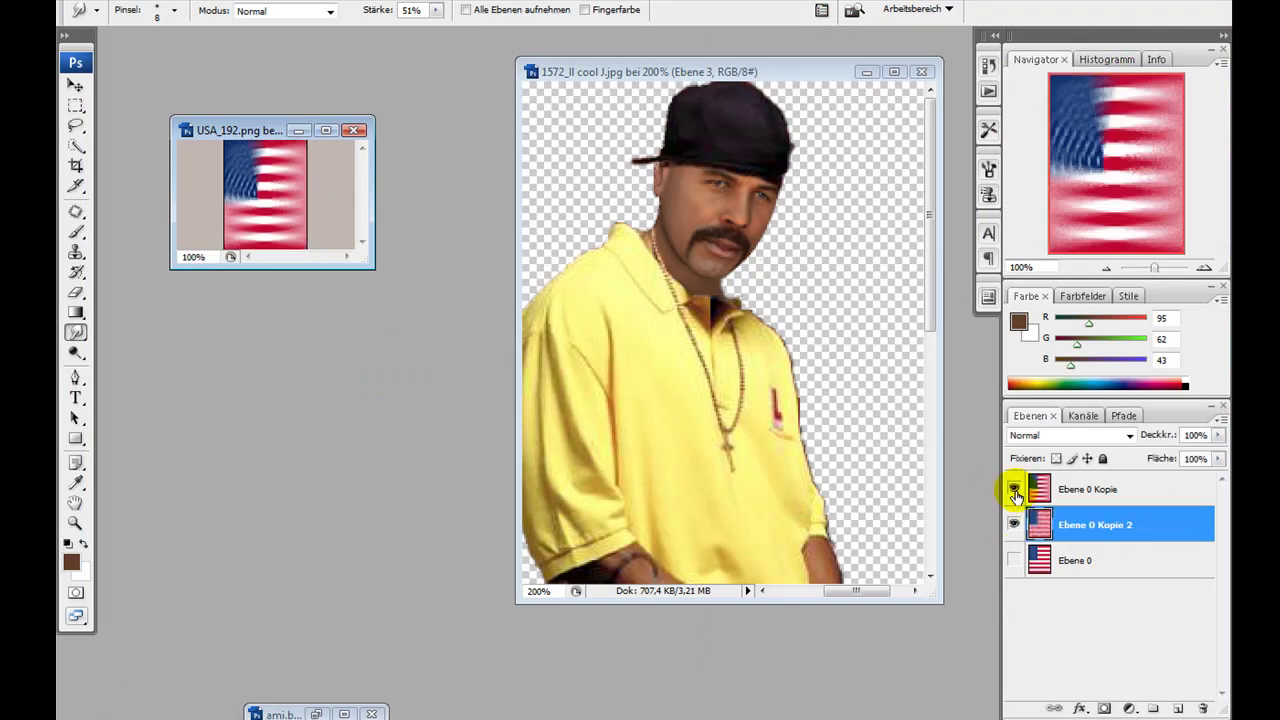
# Switch to the man's document, merge his layers and duplicate the merged layer
pyautogui.click(710, 76)
pyautogui.rightClick(1077, 557)
pyautogui.click(971, 522)
pyautogui.hotkey('ctrl', 'j')
# Copy the duplicated man layer into USA_192.png with its window enlarged, and place the layer above the flag copies
pyautogui.moveTo(1096, 489); pyautogui.dragTo(320, 209)
pyautogui.moveTo(374, 268); pyautogui.dragTo(945, 705)
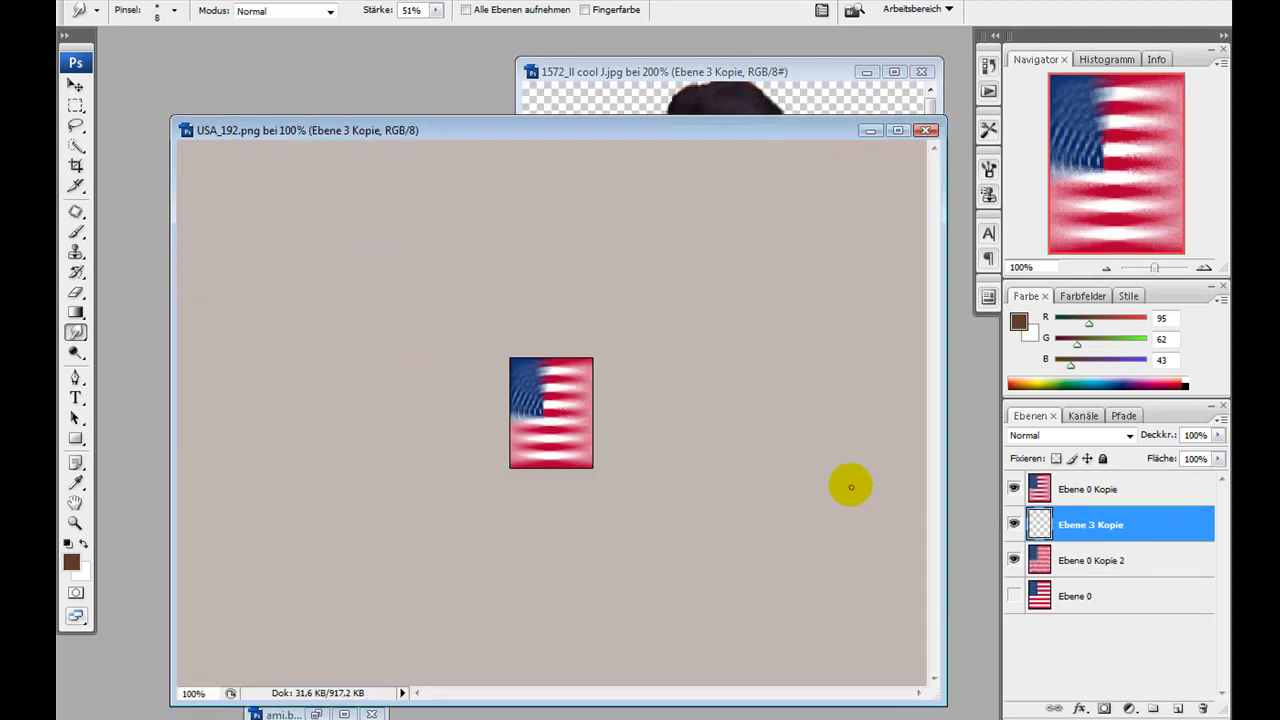
pyautogui.hotkey('ctrl', 'z')
pyautogui.click(775, 78)
pyautogui.moveTo(1095, 489); pyautogui.dragTo(453, 418)
pyautogui.click(1107, 268)
pyautogui.click(1107, 268)
pyautogui.moveTo(1036, 510); pyautogui.dragTo(1083, 485)
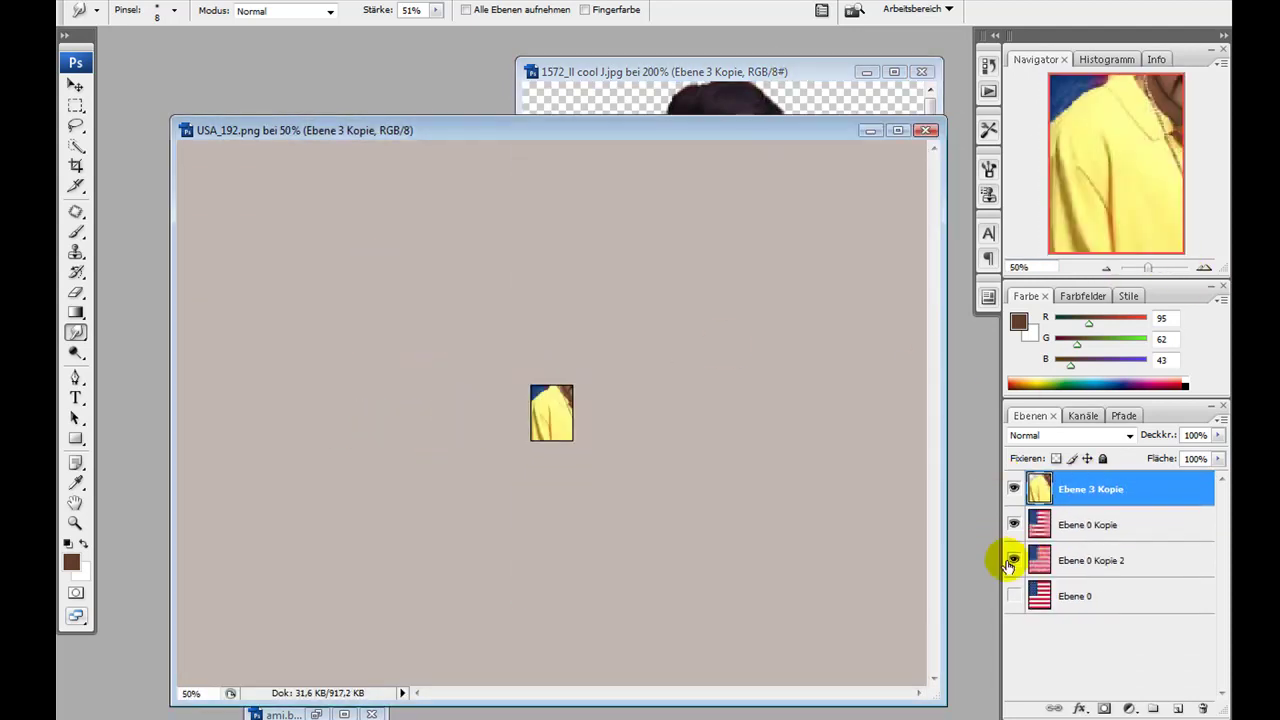
# Hide Ebene 0 Kopie 2, then shrink the man layer to 66.5 % width and 38 % height and move it over the flag
pyautogui.click(80, 85)
pyautogui.moveTo(612, 591); pyautogui.dragTo(571, 440)
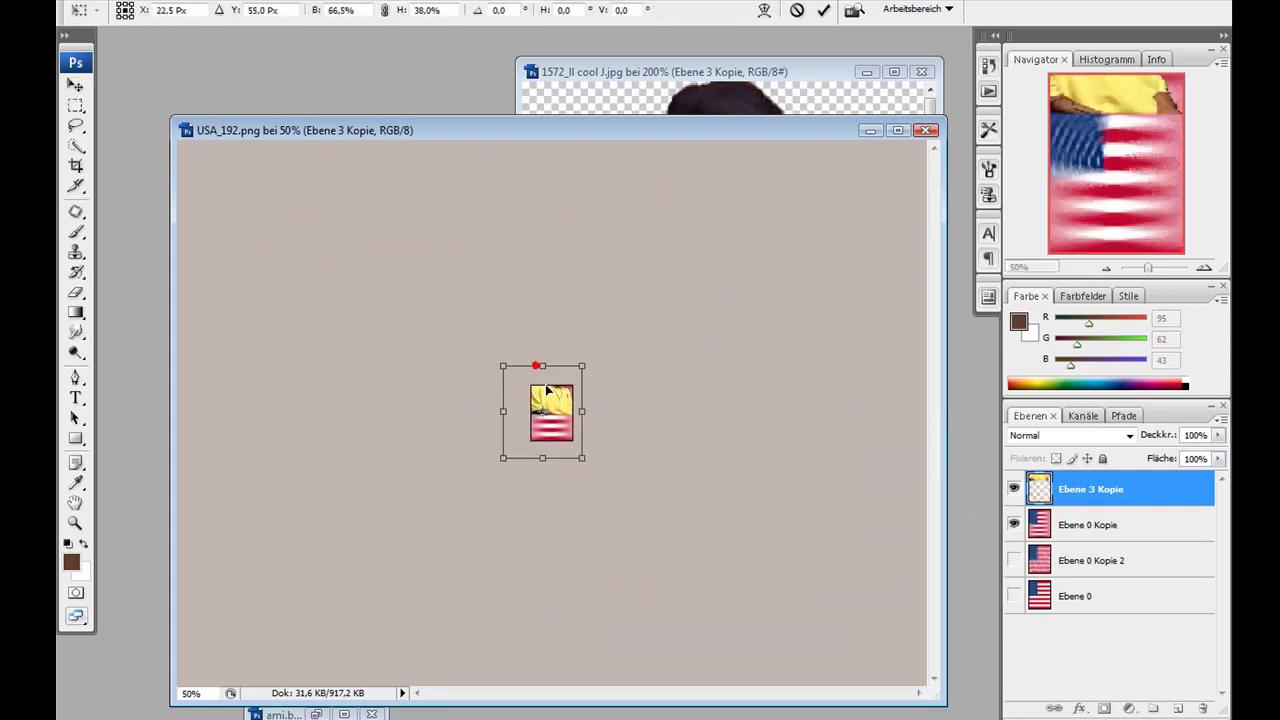
pyautogui.moveTo(537, 368); pyautogui.dragTo(549, 412)
pyautogui.hotkey('ctrl', '+')
pyautogui.hotkey('ctrl', '+')
pyautogui.hotkey('ctrl', '+')
pyautogui.hotkey('ctrl', '+')
pyautogui.hotkey('ctrl', '+')
# Lock the transform's proportions and scale the man to about 43.9 %, positioned along the flag's lower edge
pyautogui.click(385, 10)
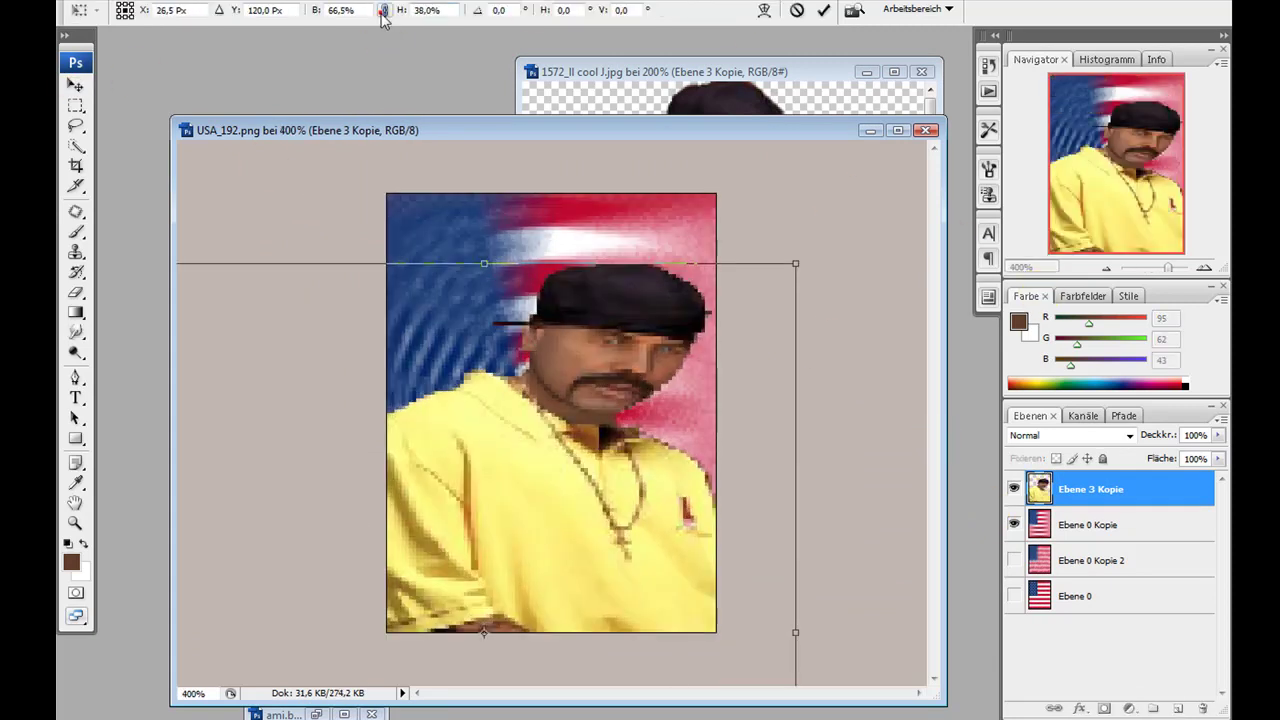
pyautogui.moveTo(739, 502); pyautogui.dragTo(736, 295)
pyautogui.moveTo(757, 574); pyautogui.dragTo(775, 418)
pyautogui.moveTo(840, 629); pyautogui.dragTo(675, 335)
pyautogui.moveTo(588, 300); pyautogui.dragTo(606, 645)
pyautogui.moveTo(560, 350); pyautogui.dragTo(498, 552)
pyautogui.moveTo(634, 262); pyautogui.dragTo(782, 150)
pyautogui.moveTo(624, 264); pyautogui.dragTo(569, 369)
pyautogui.moveTo(655, 211); pyautogui.dragTo(724, 158)
pyautogui.moveTo(637, 259); pyautogui.dragTo(628, 308)
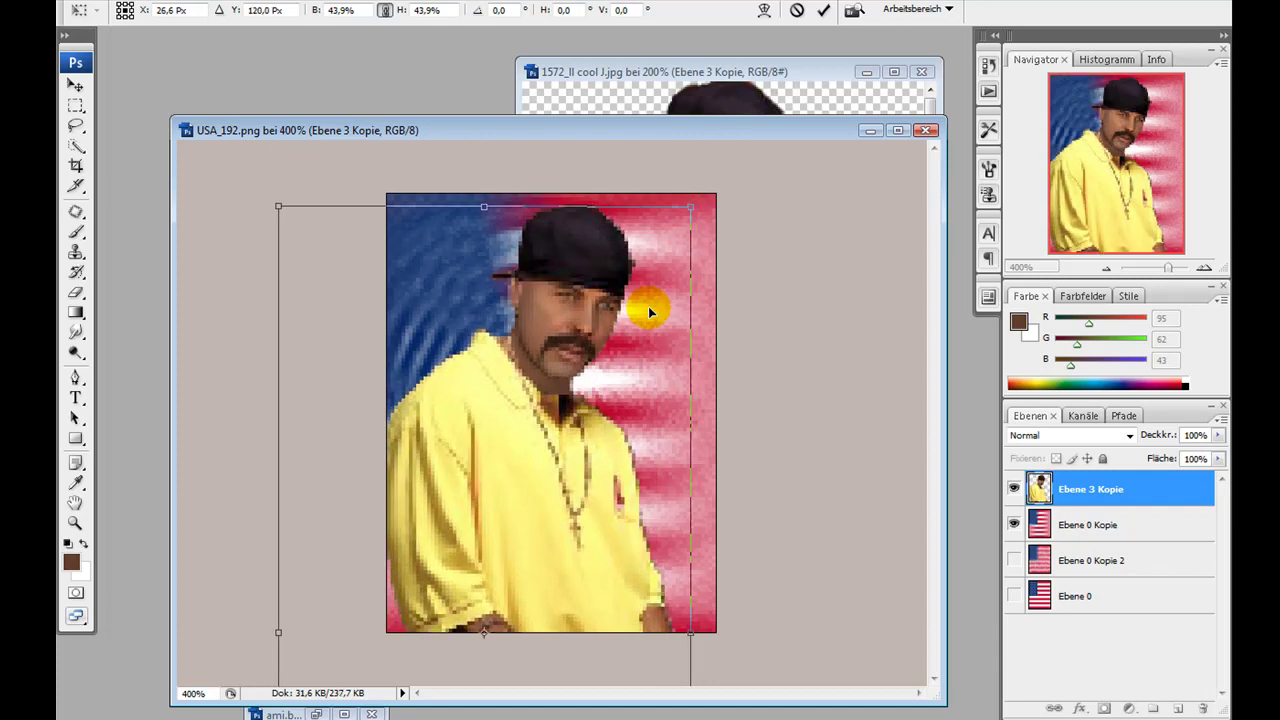
# Enlarge the man proportionally to 56.5 %, align his cap with the image's upper edge and commit the transform
pyautogui.moveTo(696, 204); pyautogui.dragTo(823, 123)
pyautogui.moveTo(655, 220); pyautogui.dragTo(597, 369)
pyautogui.moveTo(693, 229); pyautogui.dragTo(814, 140)
pyautogui.moveTo(652, 266); pyautogui.dragTo(597, 350)
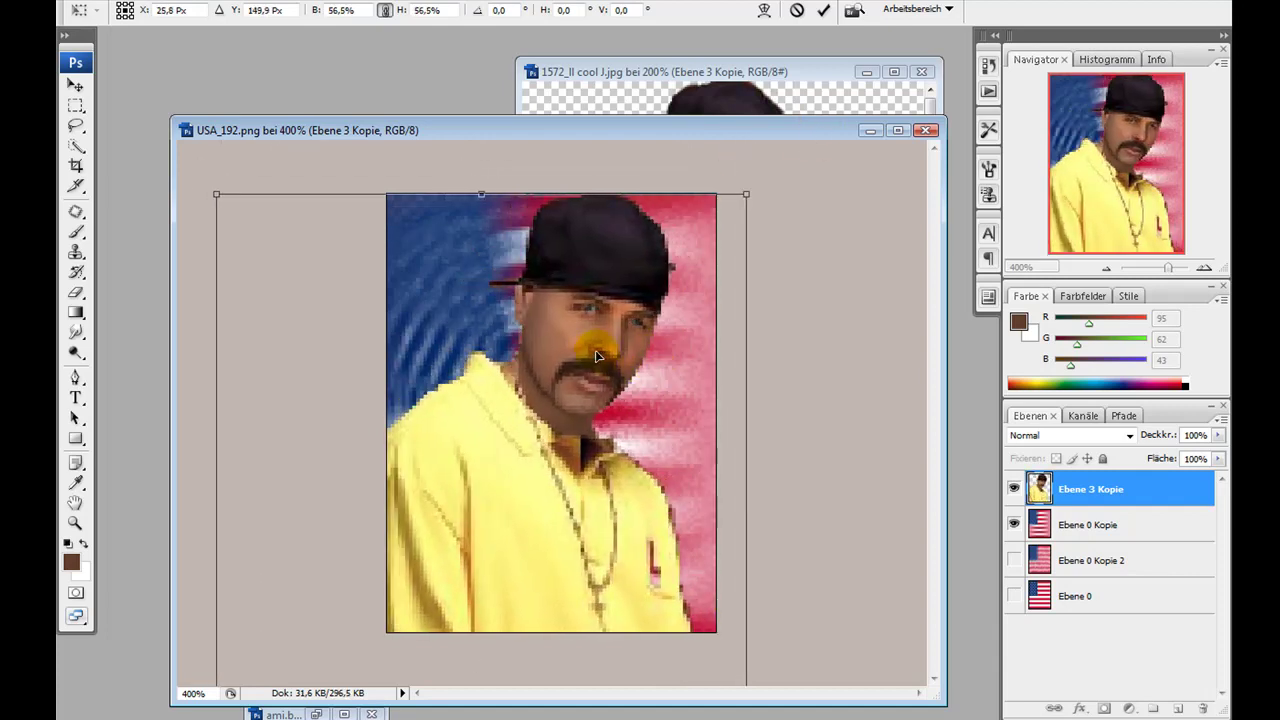
pyautogui.click(824, 11)
pyautogui.click(1106, 267)
pyautogui.click(1106, 268)
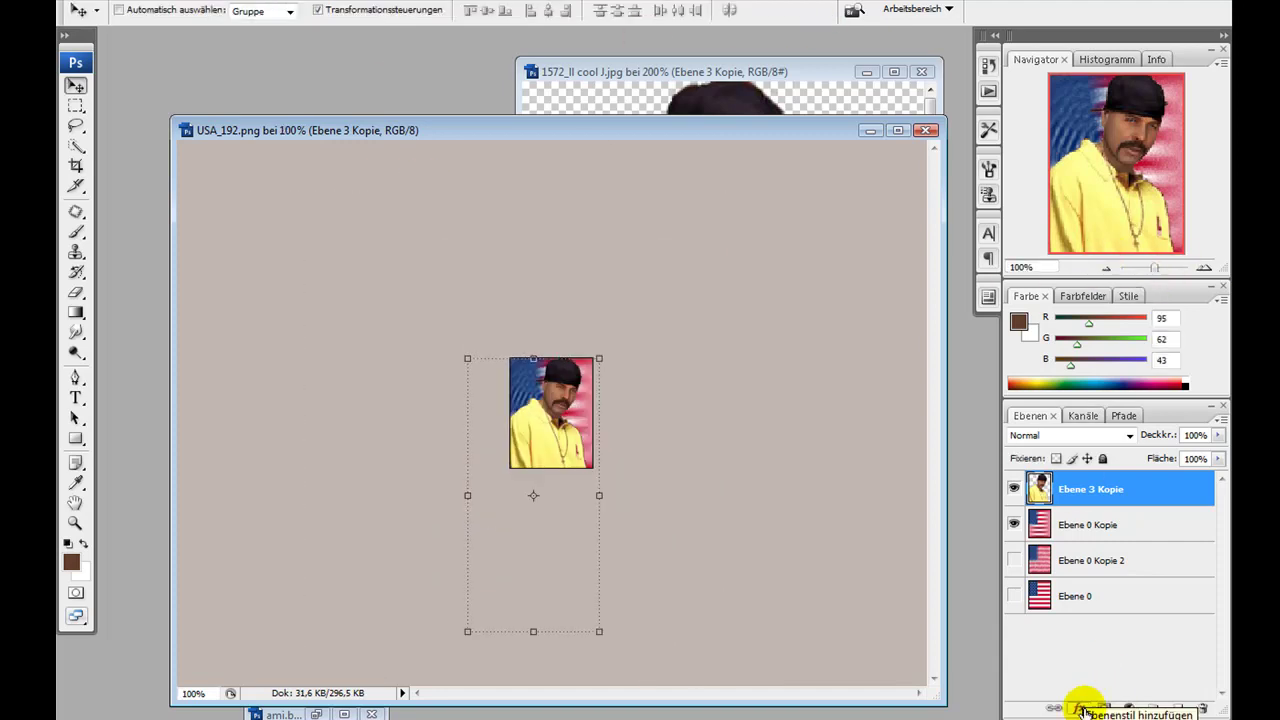
# Try selecting with the quick selection tool and the Farbbereich command at tolerance 51 while the flag is hidden
pyautogui.press('w')
pyautogui.moveTo(581, 403); pyautogui.dragTo(587, 377)
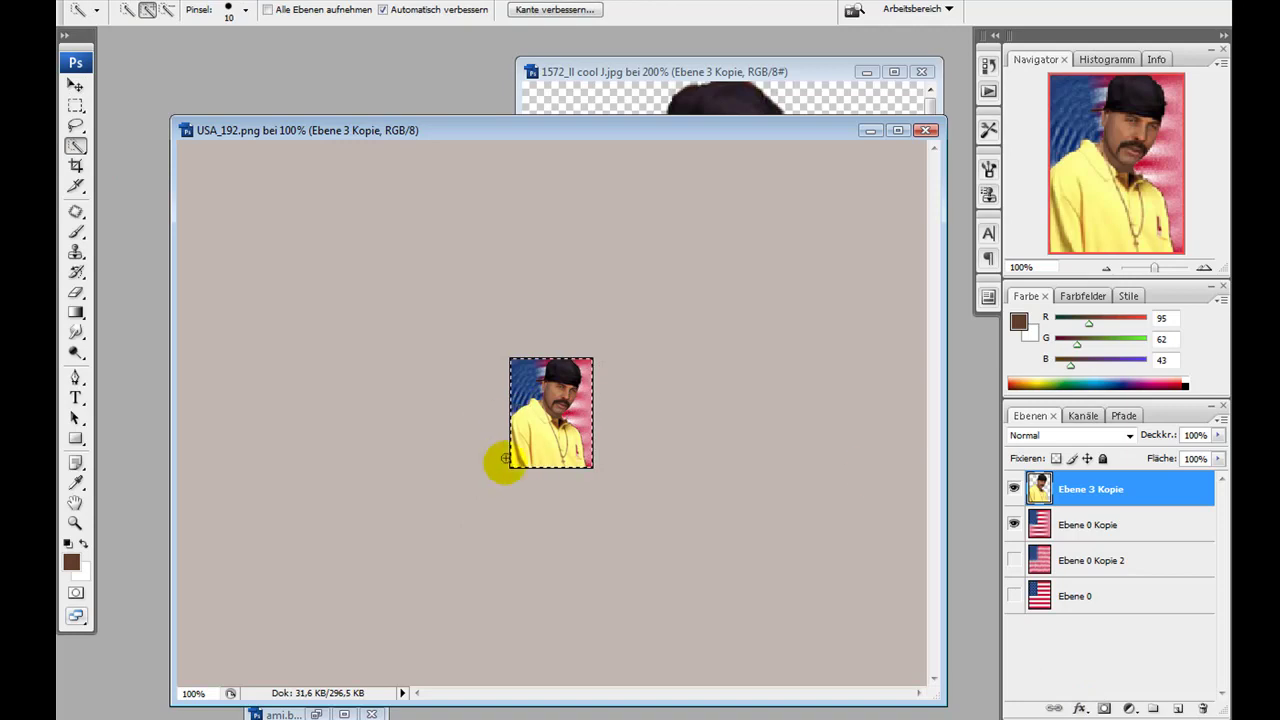
pyautogui.click(1012, 525)
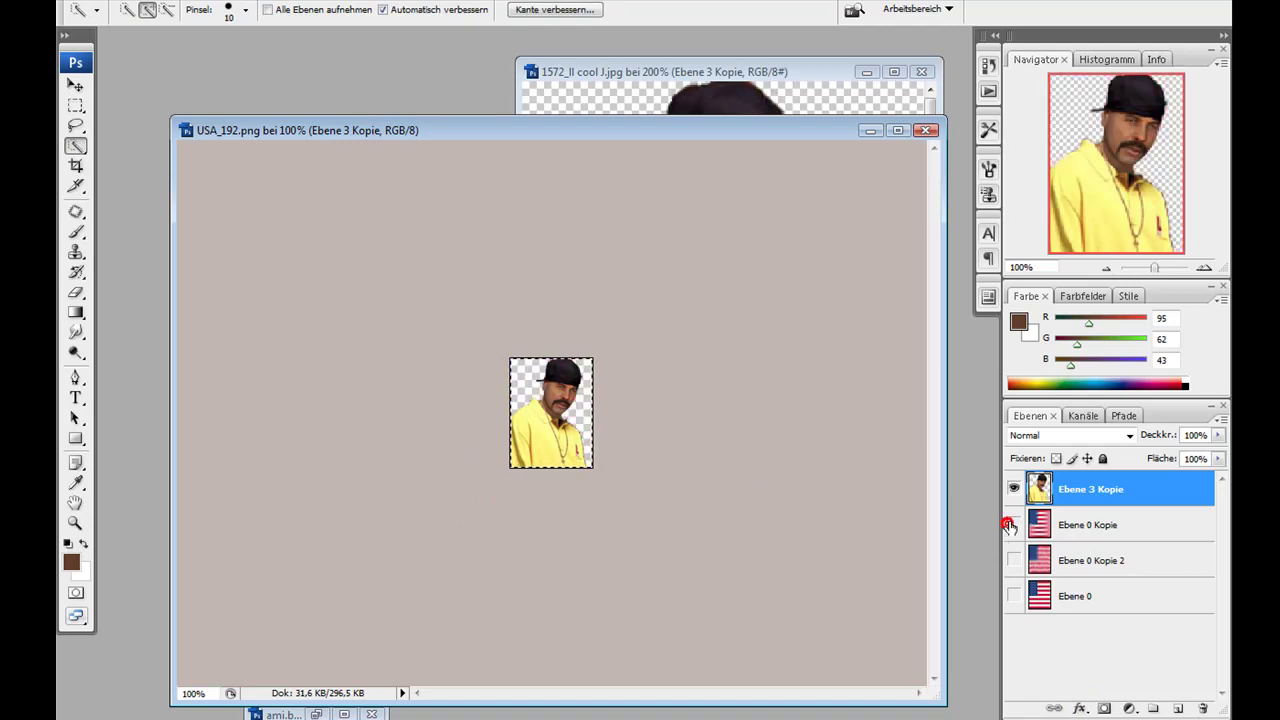
pyautogui.rightClick(593, 382)
pyautogui.click(660, 50)
pyautogui.click(320, 0)
pyautogui.moveTo(255, 0)
pyautogui.click(290, 142)
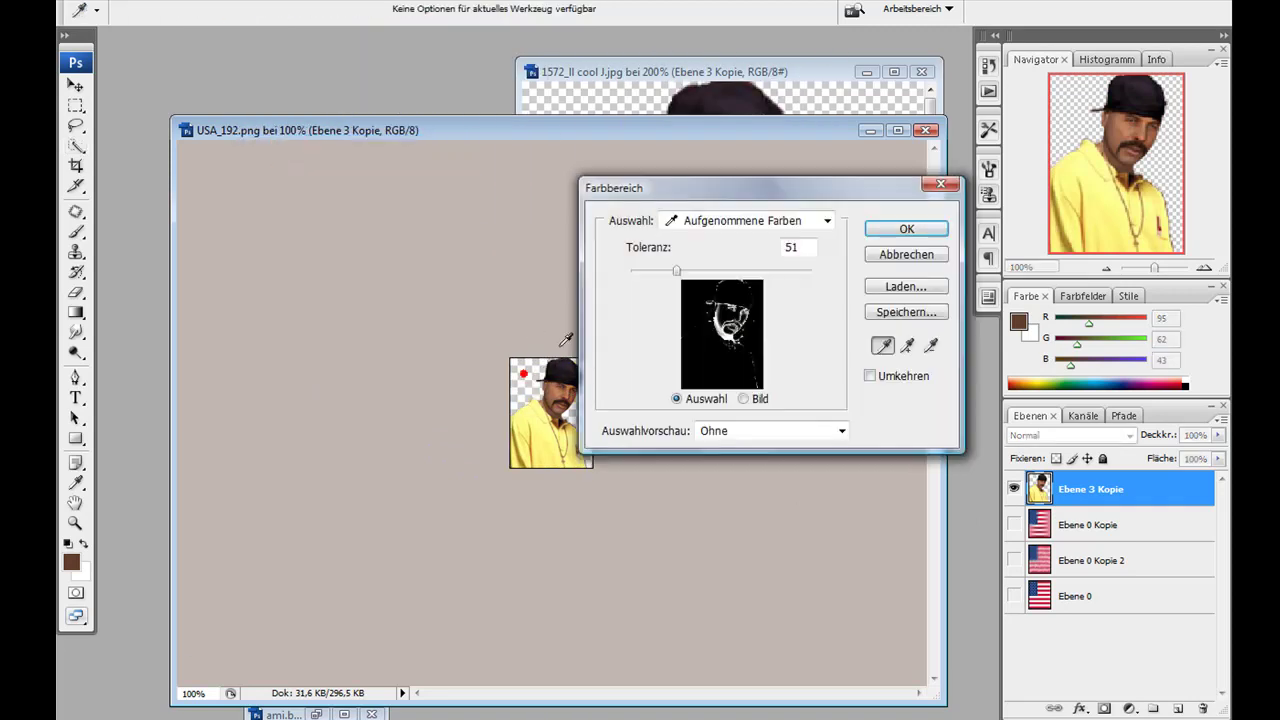
pyautogui.click(906, 230)
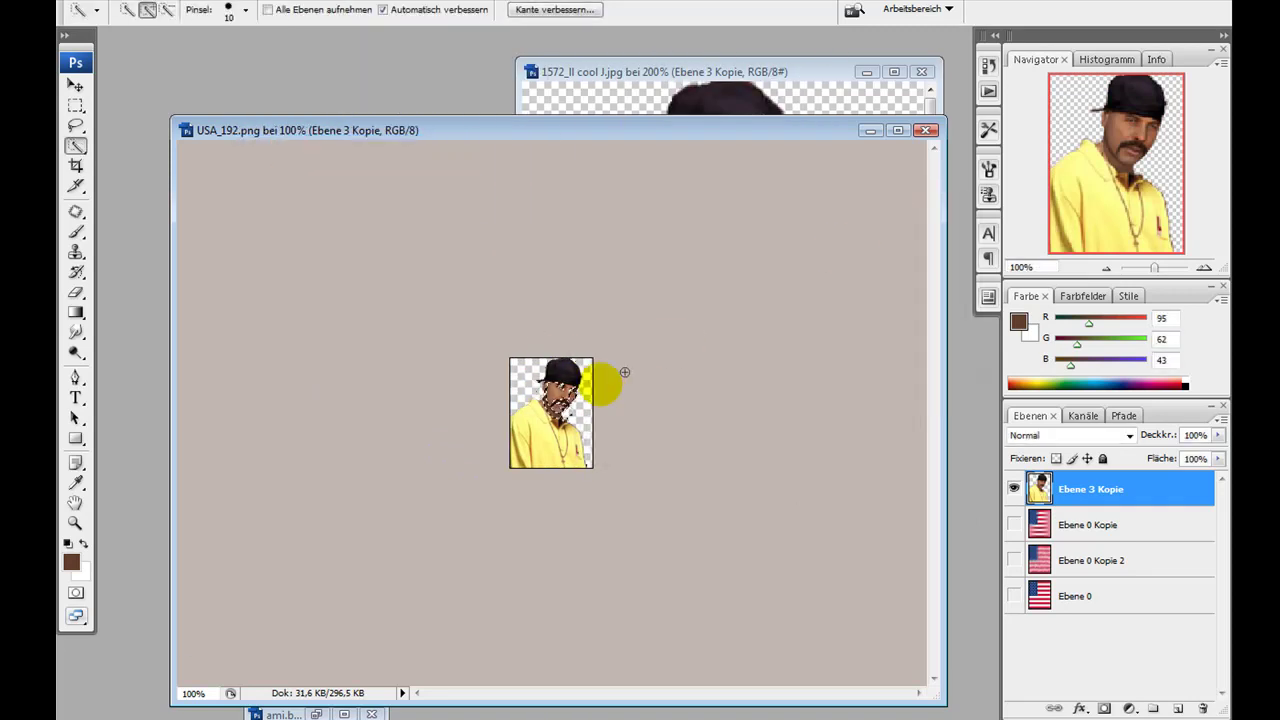
pyautogui.click(1014, 525)
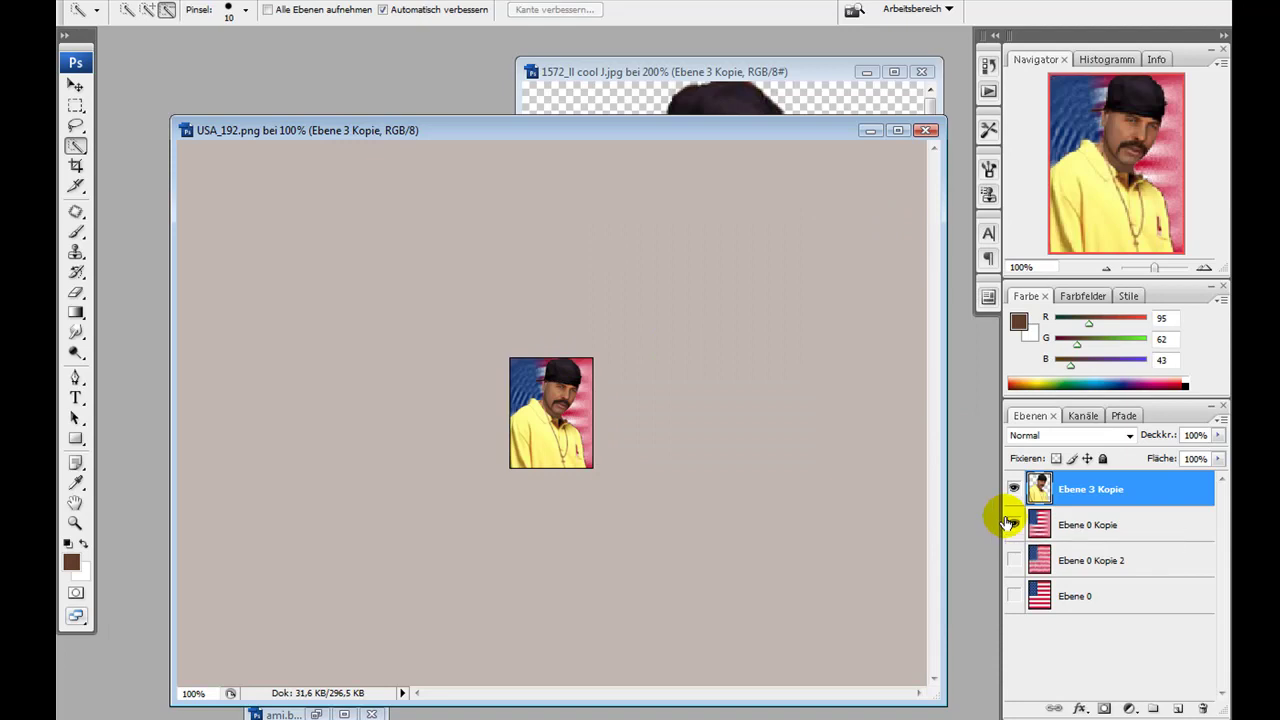
pyautogui.click(1080, 708)
pyautogui.click(825, 540)
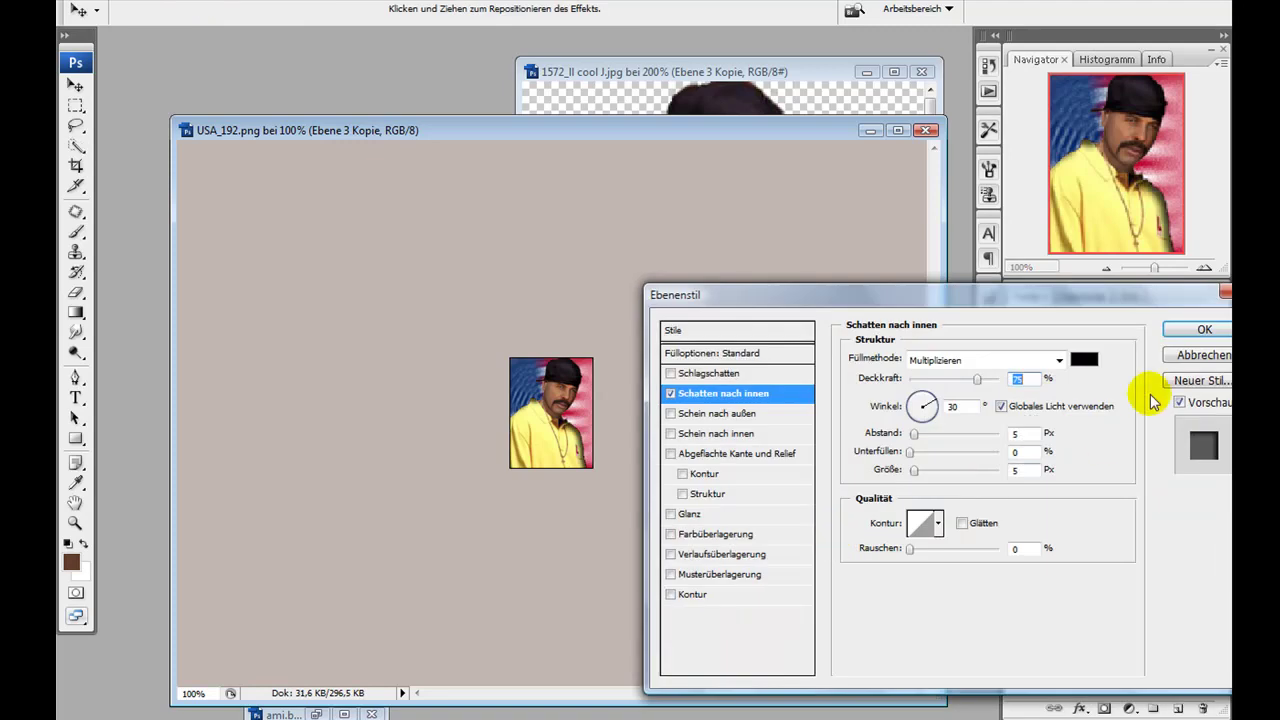
pyautogui.press('Escape')
# Add a Schein nach außen layer style to the man layer and set its glow colour to white
pyautogui.click(1080, 708)
pyautogui.click(800, 560)
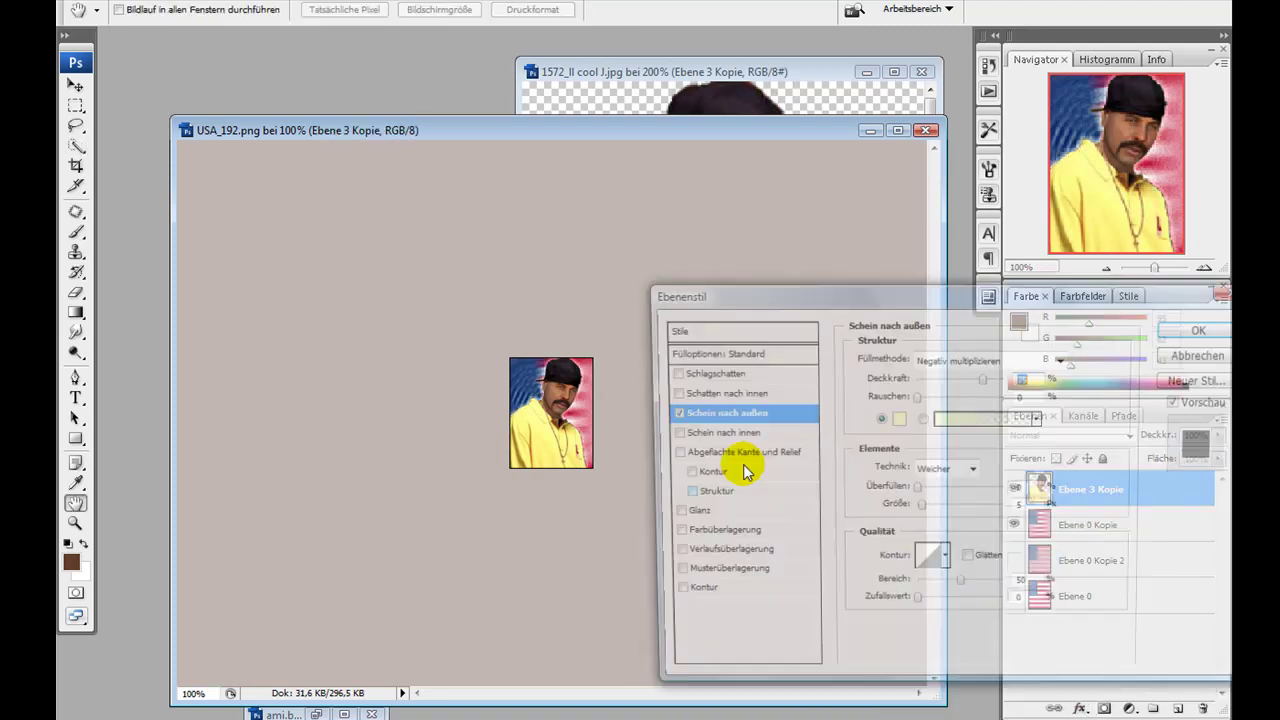
pyautogui.click(897, 420)
pyautogui.moveTo(561, 449); pyautogui.dragTo(589, 398)
pyautogui.click(809, 432)
pyautogui.click(1197, 386)
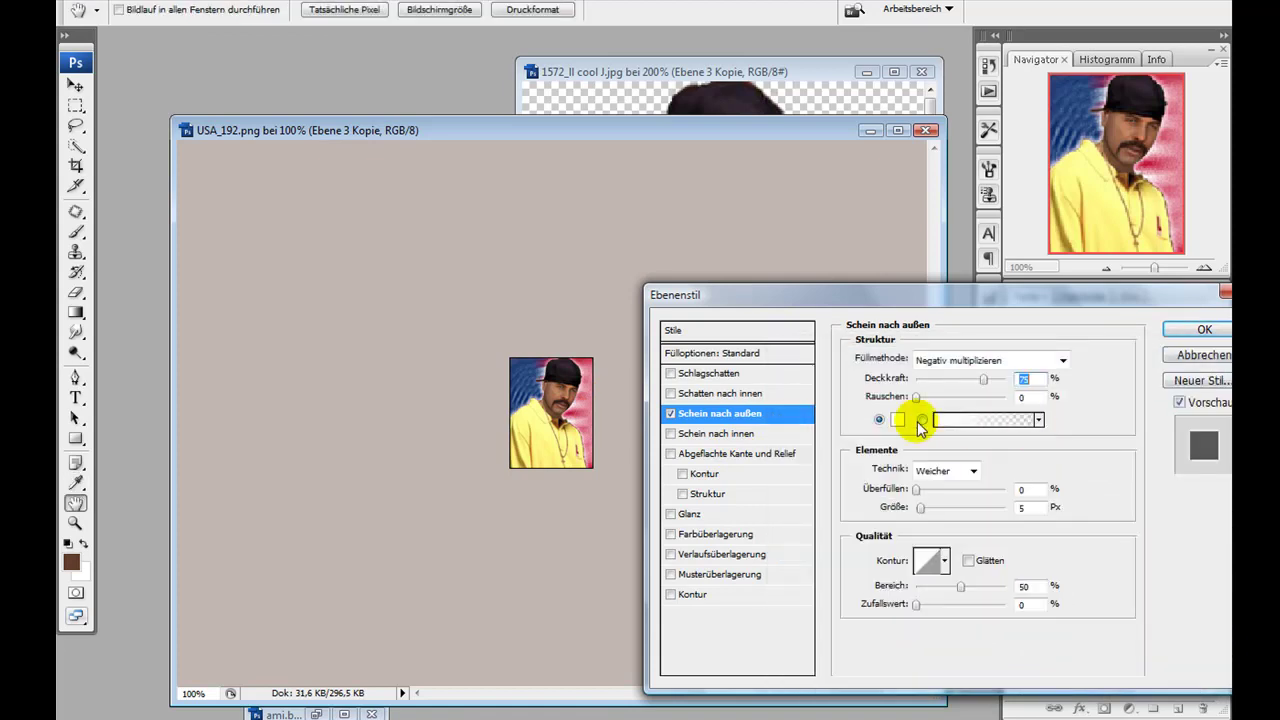
# Set the outer glow's Überfüllen to 5 % and Größe to 10 px, and apply the style
pyautogui.moveTo(916, 491); pyautogui.dragTo(925, 510)
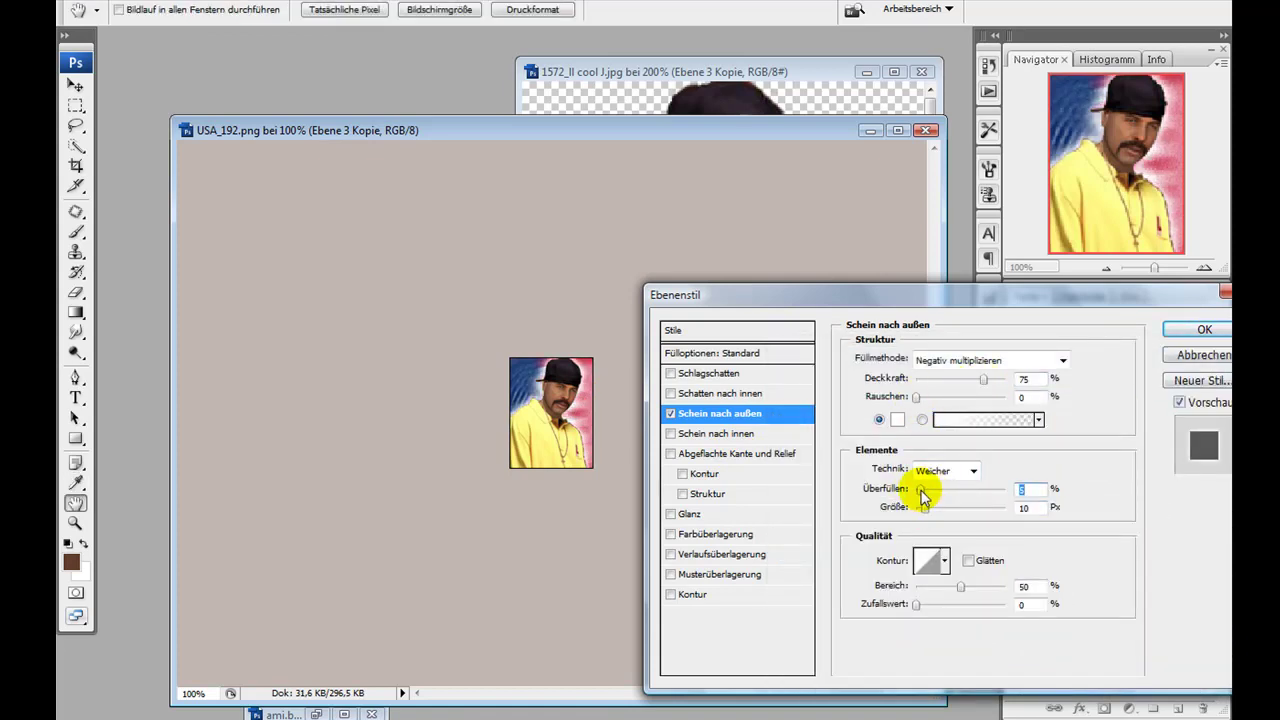
pyautogui.press('Return')
pyautogui.hotkey('ctrl', '+')
pyautogui.hotkey('ctrl', '+')
pyautogui.hotkey('ctrl', '+')
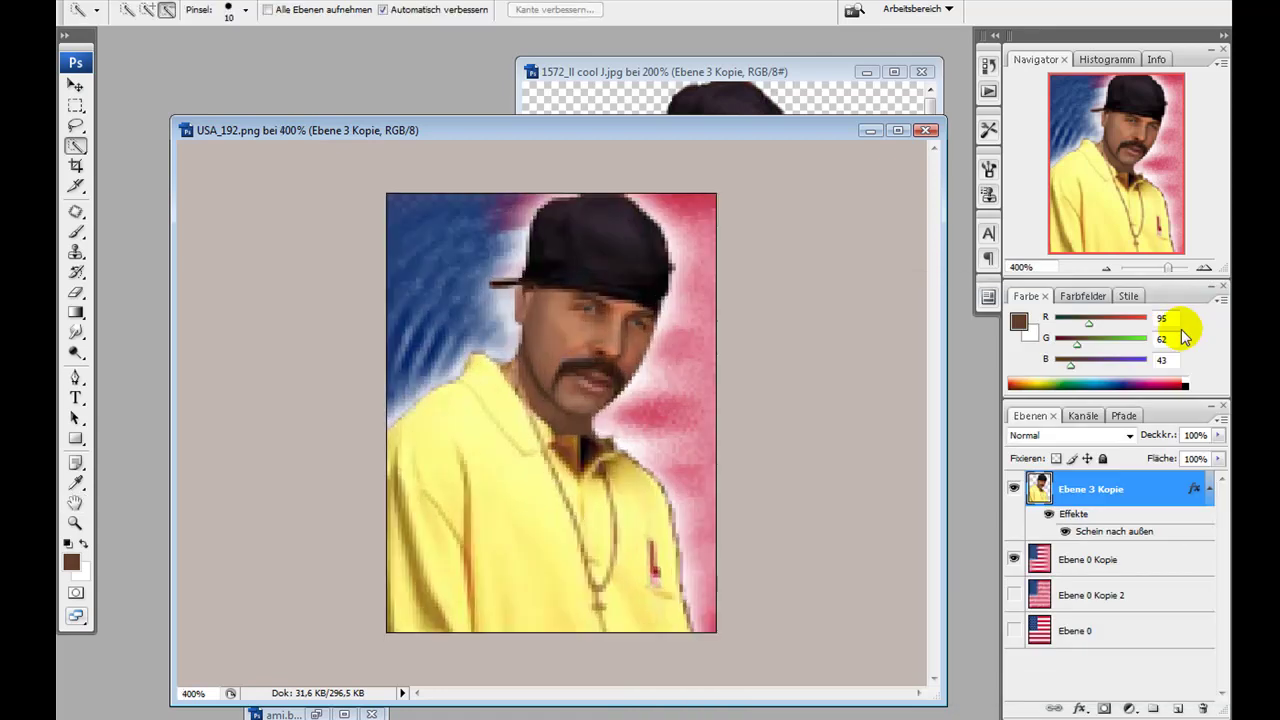